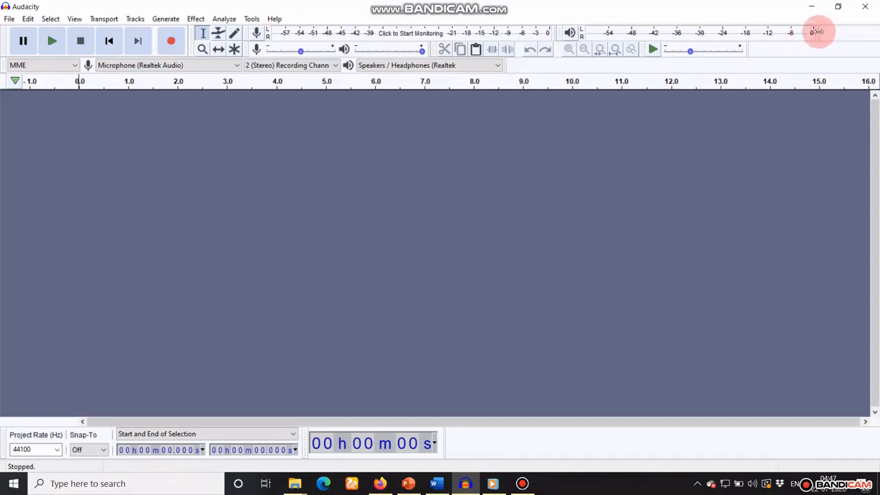
Step: Widen the playback meter toolbar and raise the playback volume to its maximum
left_click_drag(813, 32, 848, 31)
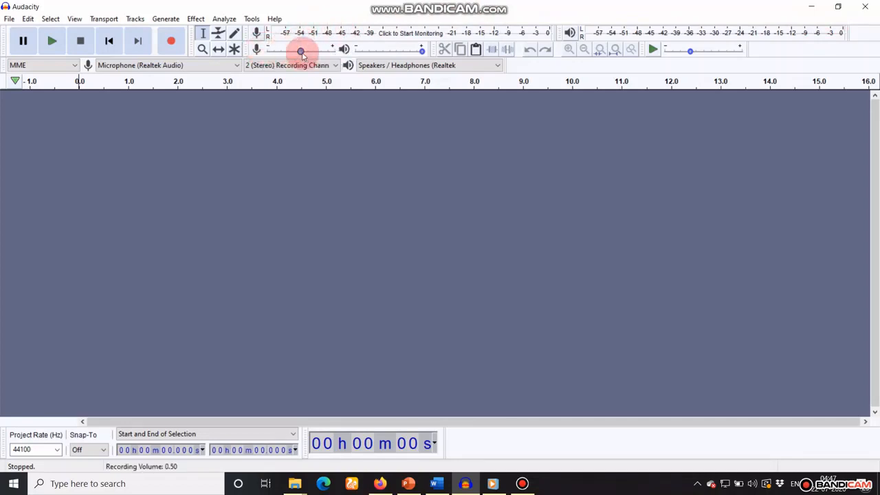
mouse_move(302, 54)
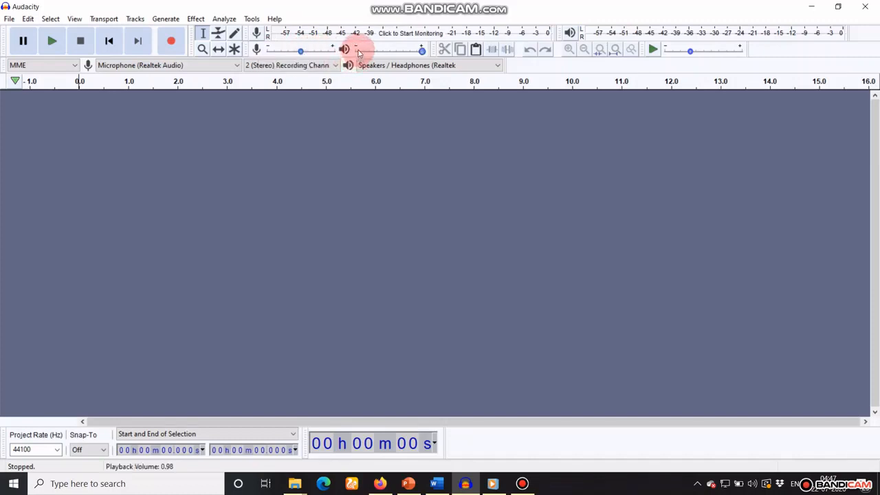
mouse_move(385, 51)
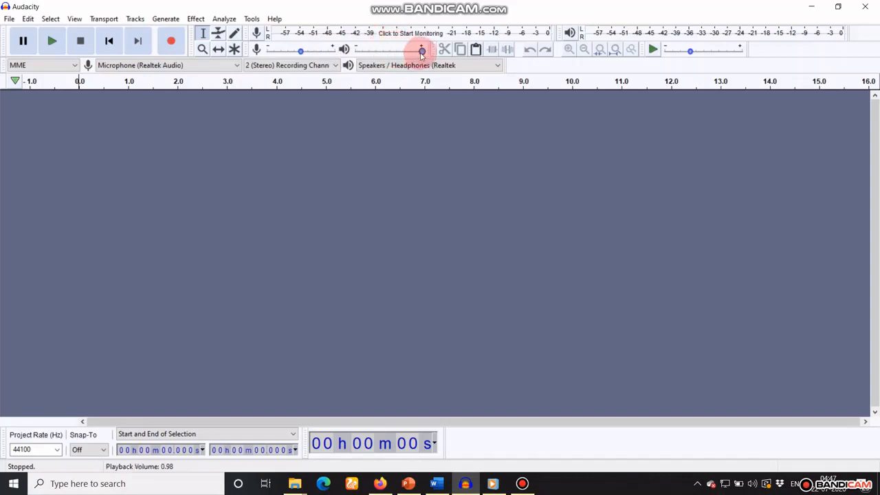
mouse_move(421, 53)
left_mouse_down()
mouse_move(403, 51)
mouse_move(423, 52)
left_mouse_up()
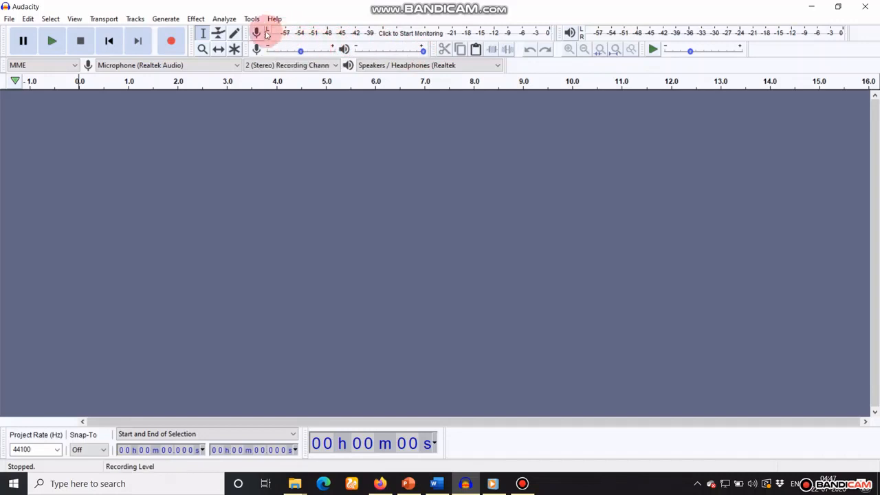
Step: Try Windows DirectSound as the audio host and return the host to MME
left_click(74, 67)
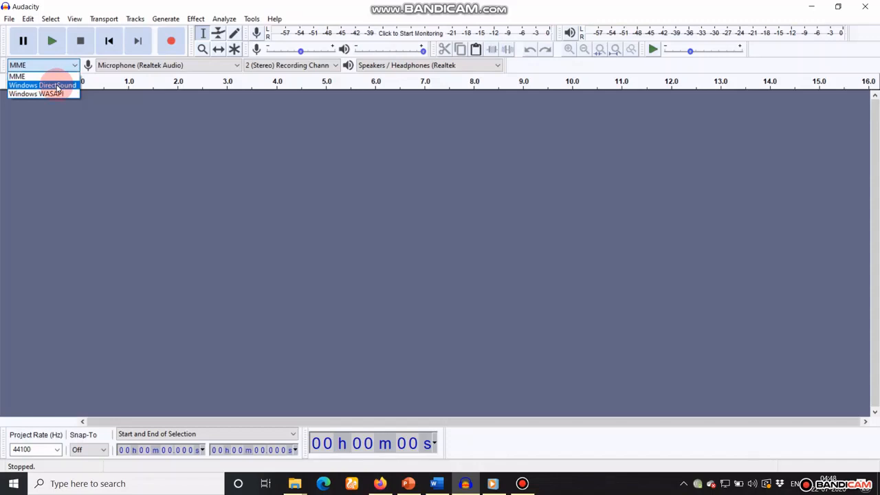
left_click(57, 86)
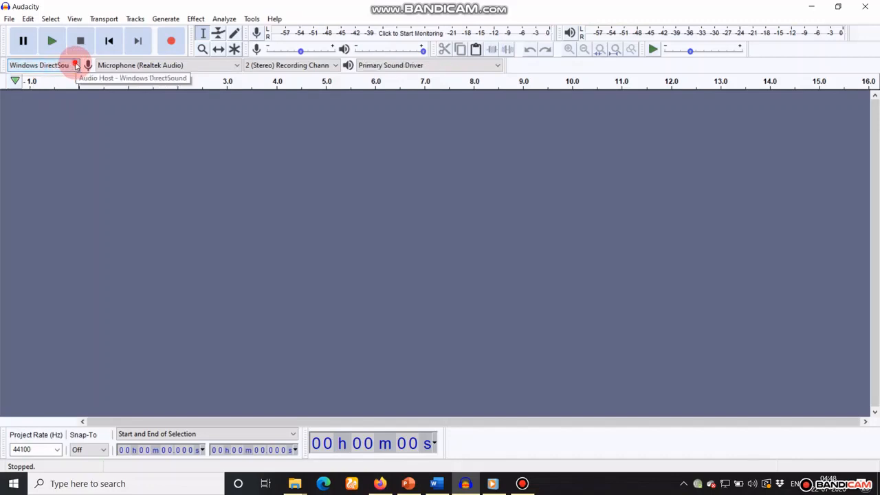
left_click(76, 65)
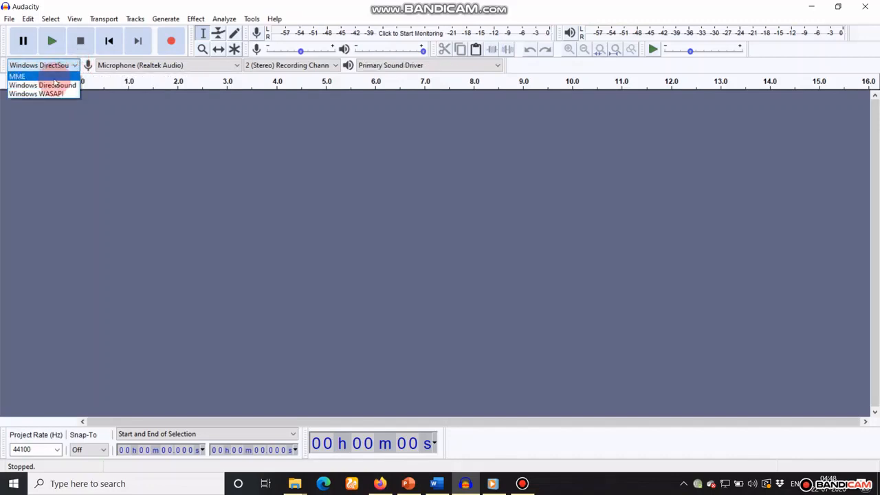
left_click(55, 79)
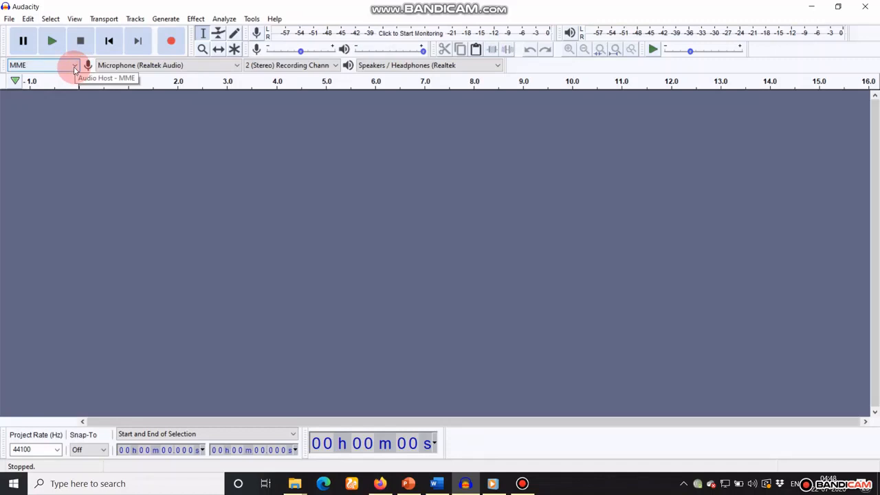
left_click(74, 66)
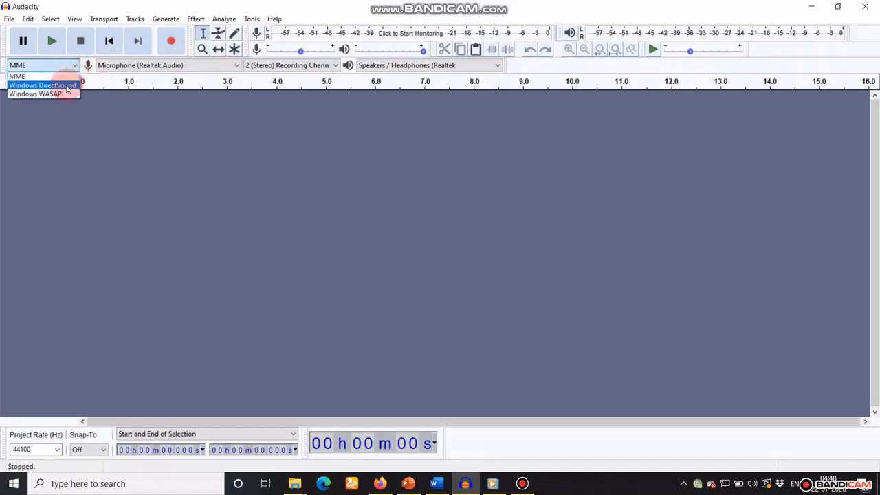
left_click(74, 67)
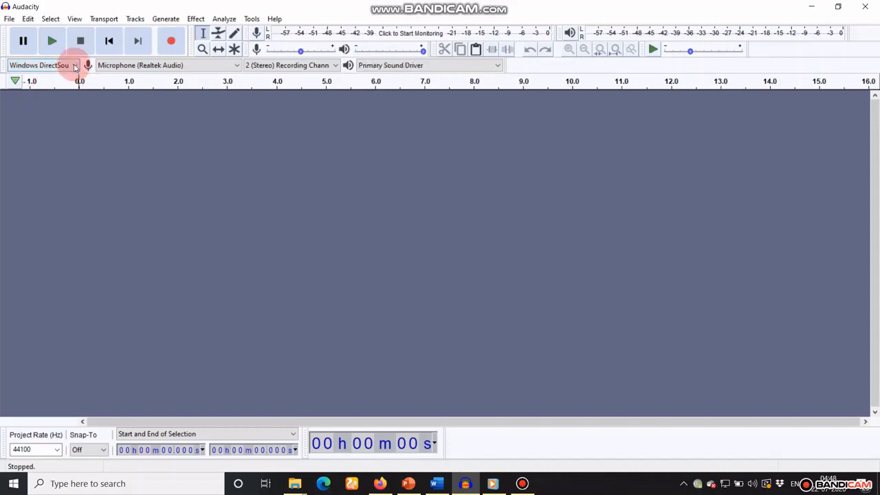
left_click(69, 67)
left_click(55, 76)
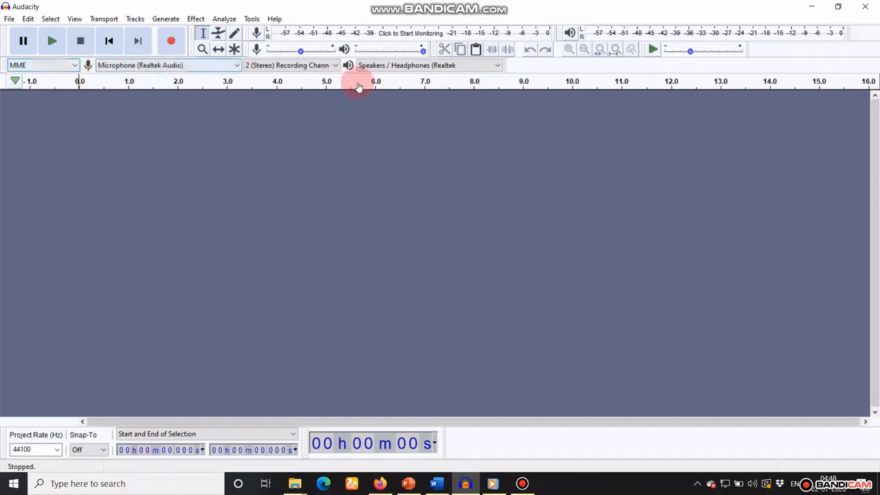
Step: Choose Speakers / Headphones (Realtek) as the playback device and Microphone (Realtek Audio) as the recording device
left_click(497, 65)
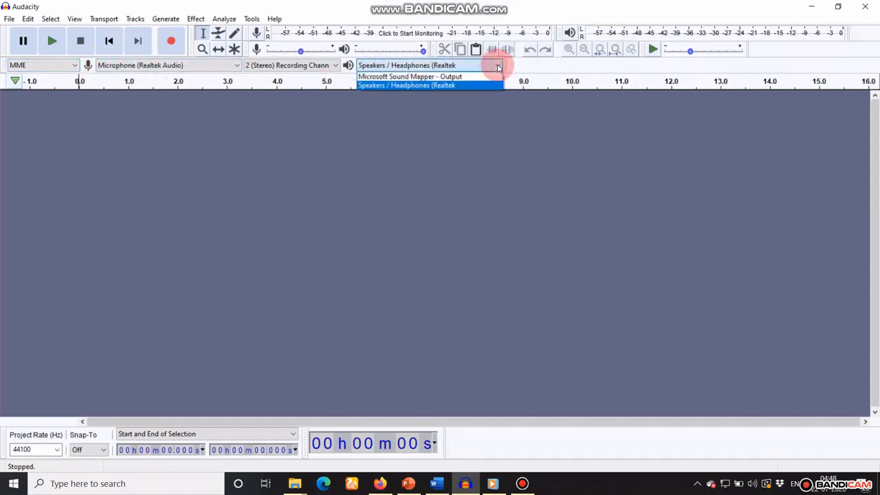
left_click(444, 85)
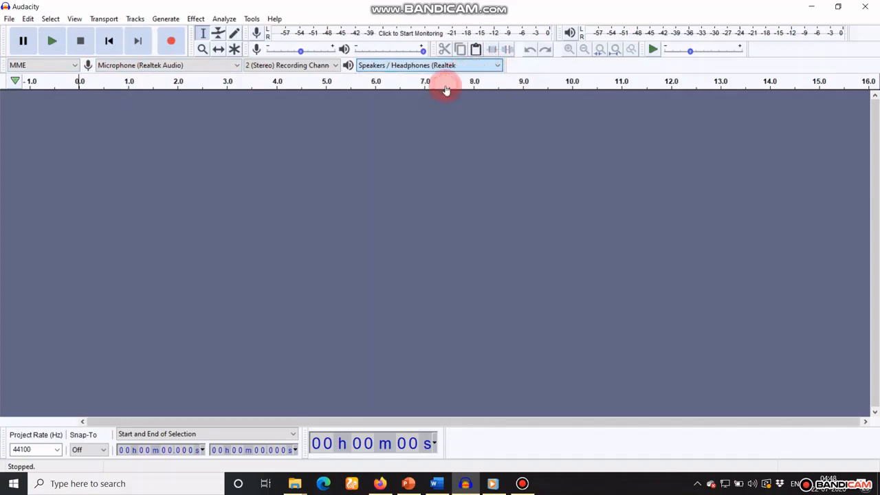
left_click(494, 67)
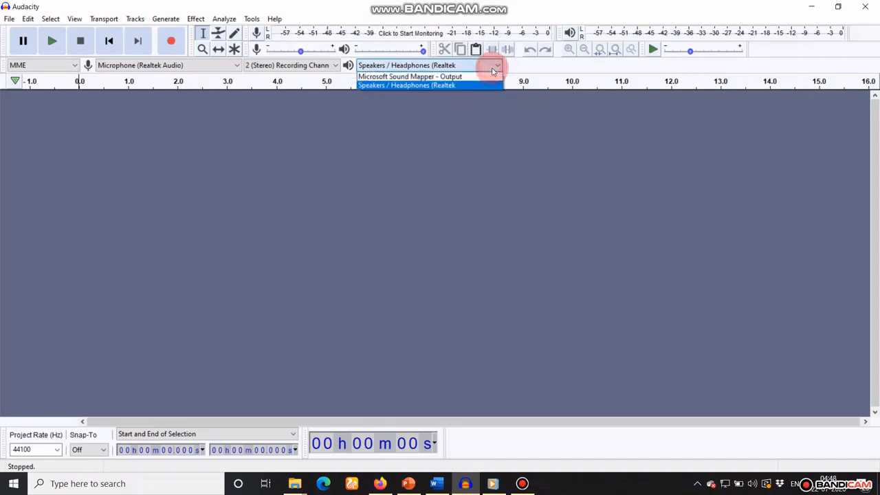
left_click(457, 85)
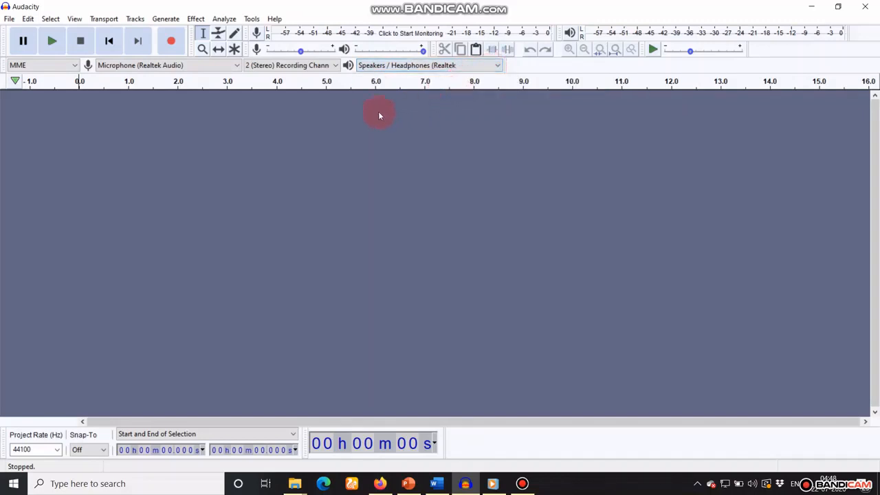
left_click(234, 66)
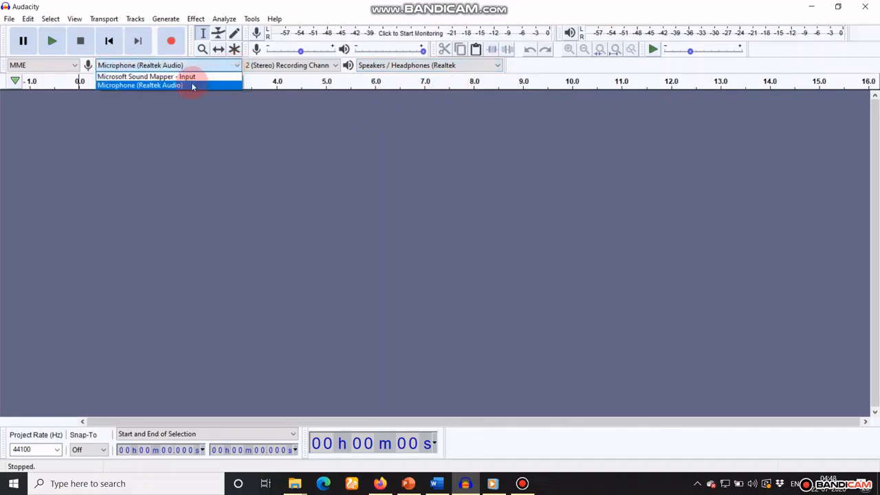
left_click(192, 86)
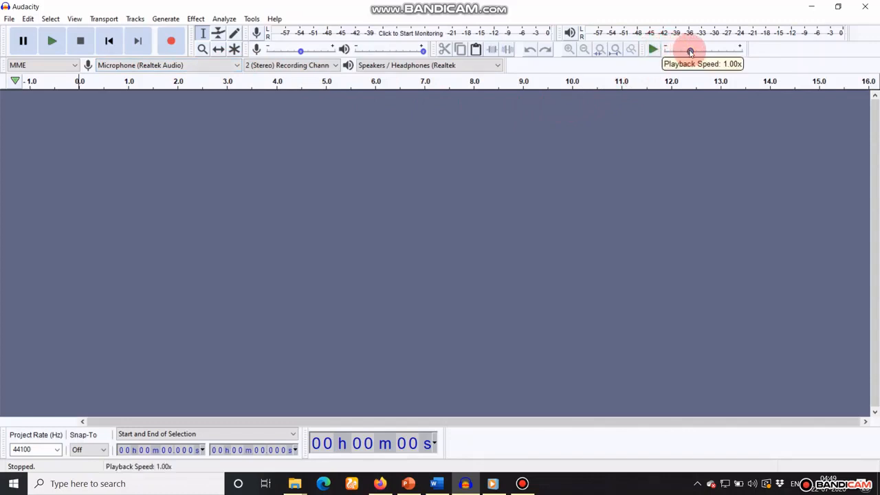
Step: Set the playback speed to 1.00x and select 2 (Stereo) Recording Channels
mouse_move(690, 53)
left_mouse_down()
mouse_move(702, 52)
mouse_move(689, 51)
left_mouse_up()
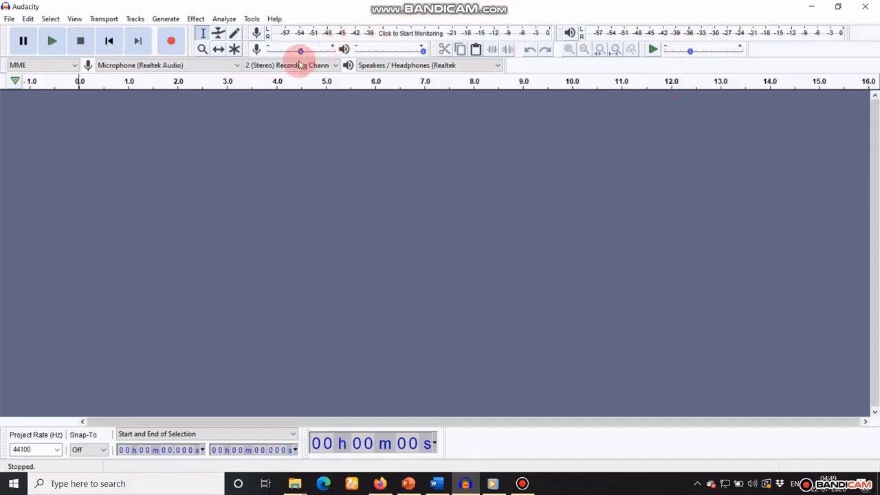
left_click(329, 66)
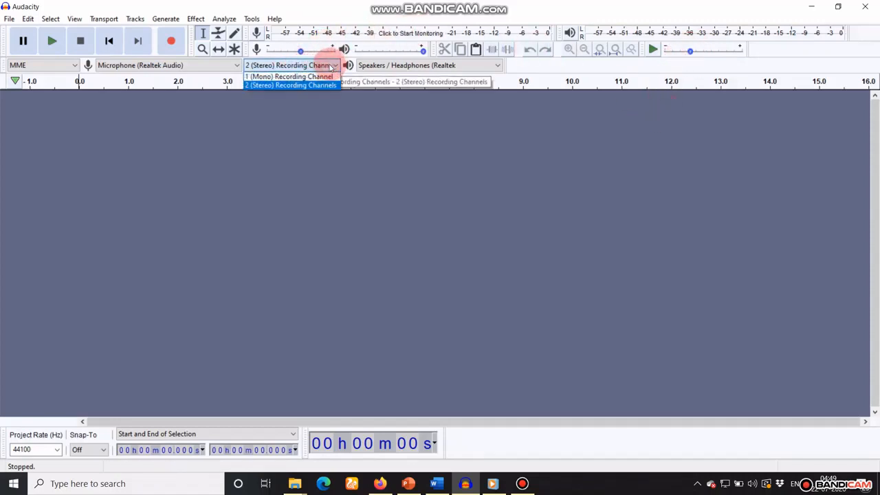
left_click(293, 85)
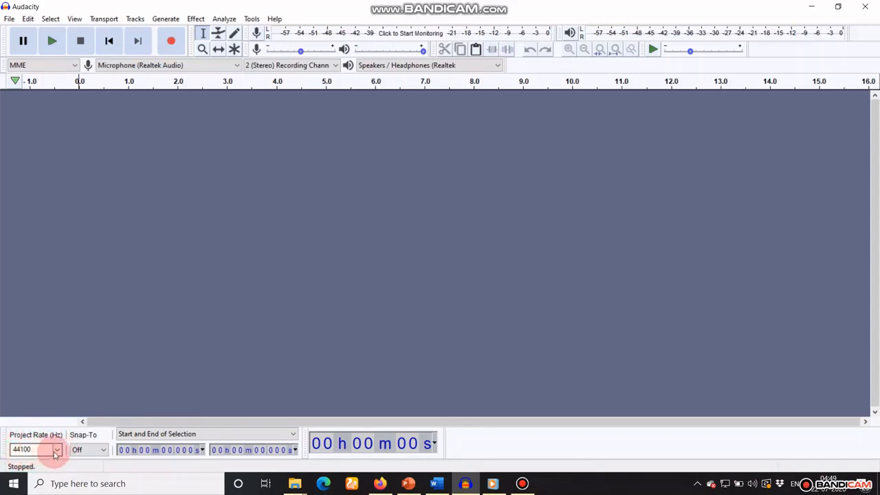
Step: Set the default sample rate to 44100 Hz and the default sample format to 16-bit in the quality preferences
left_click(58, 450)
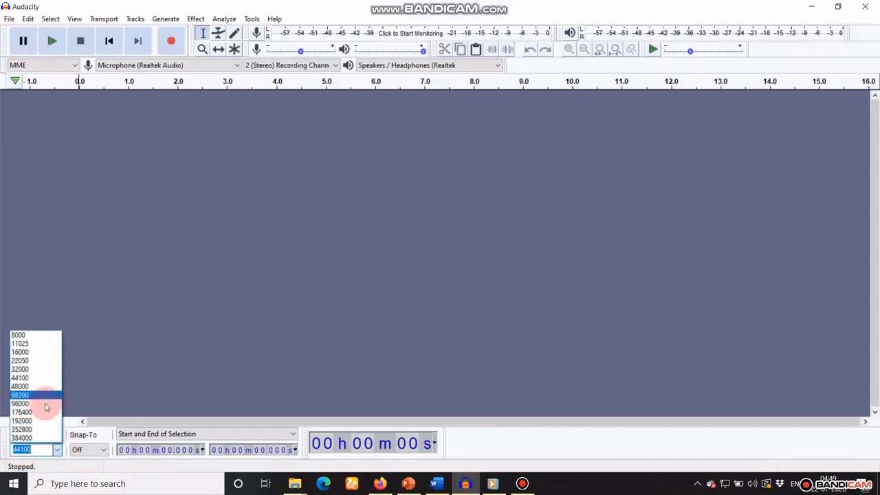
left_click(57, 450)
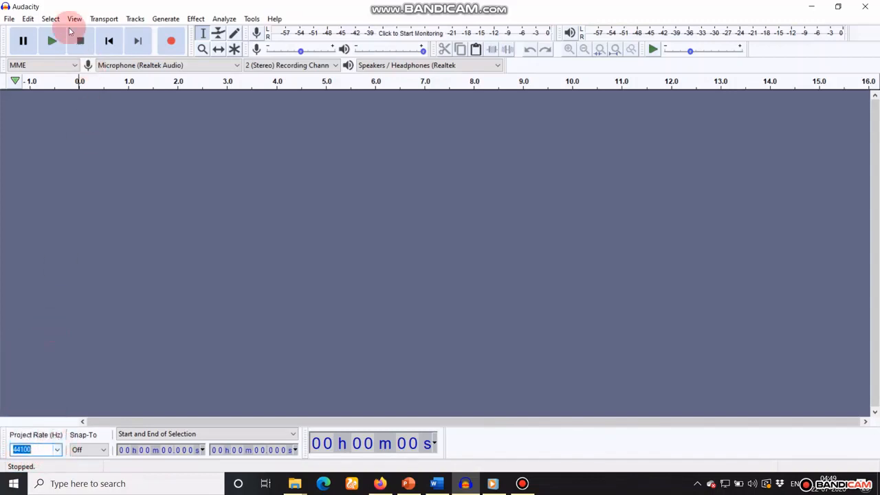
left_click(27, 19)
left_click(67, 199)
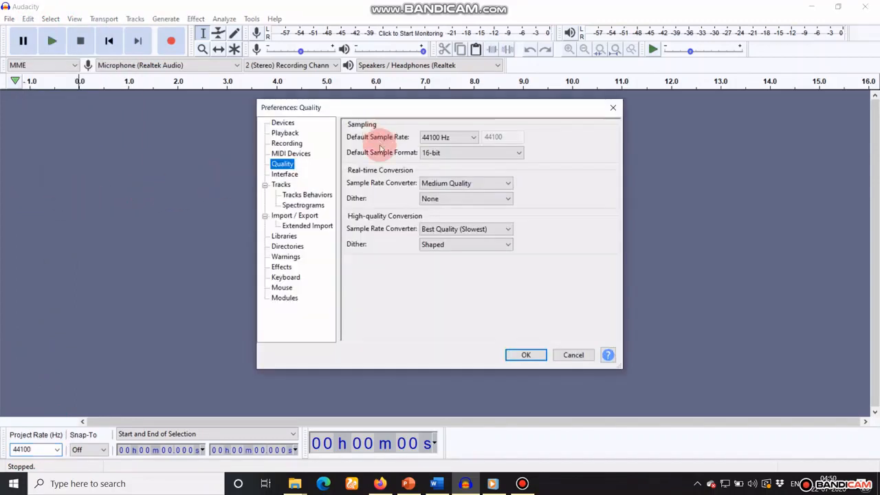
left_click(474, 138)
left_click_drag(474, 138, 434, 195)
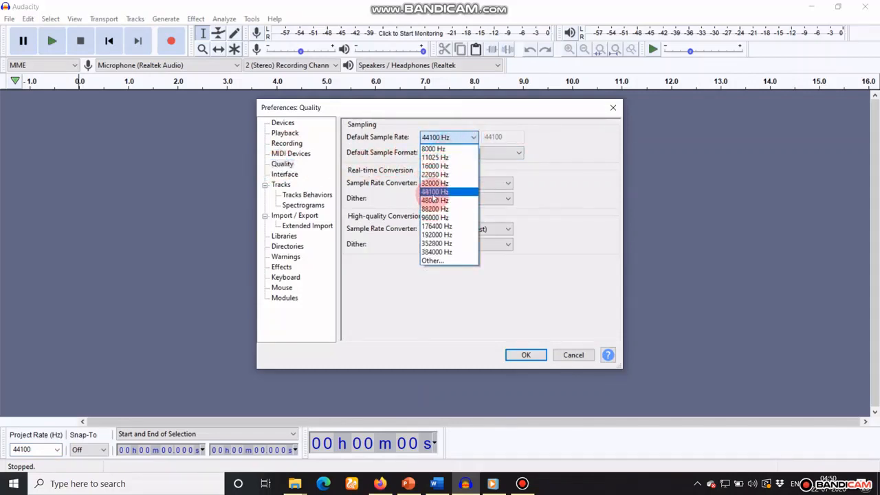
left_click(434, 194)
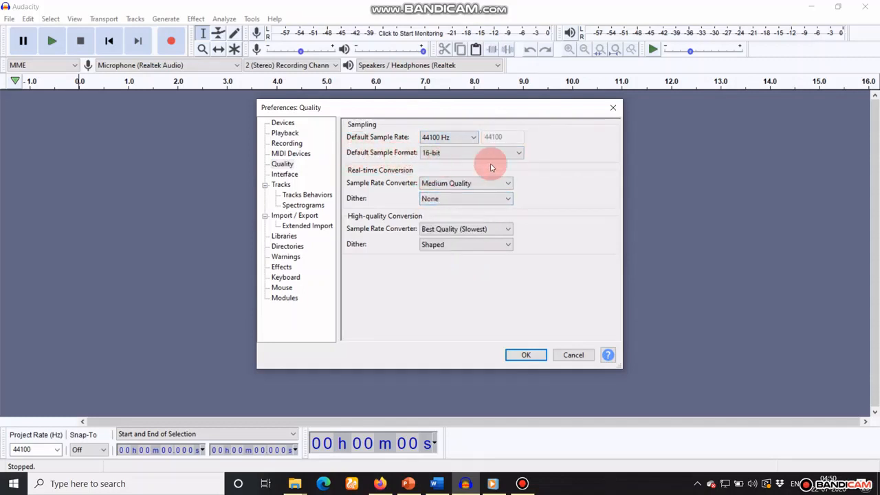
left_click(519, 153)
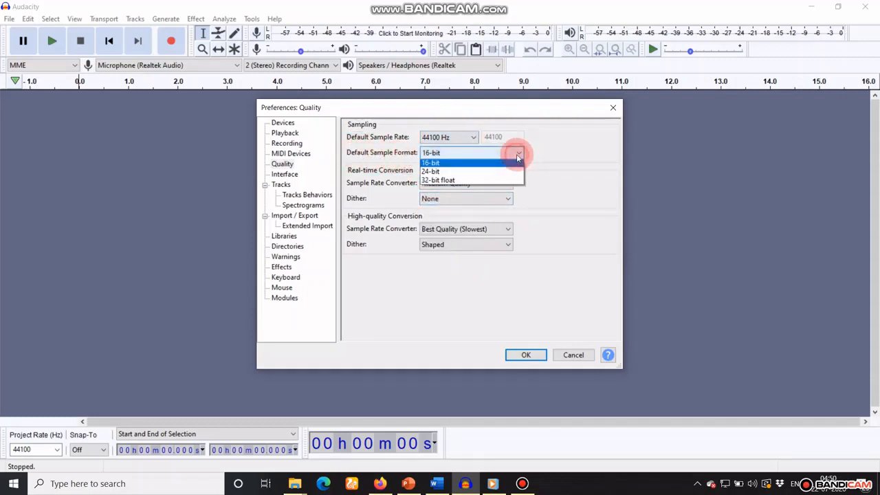
left_click(435, 165)
left_click(520, 358)
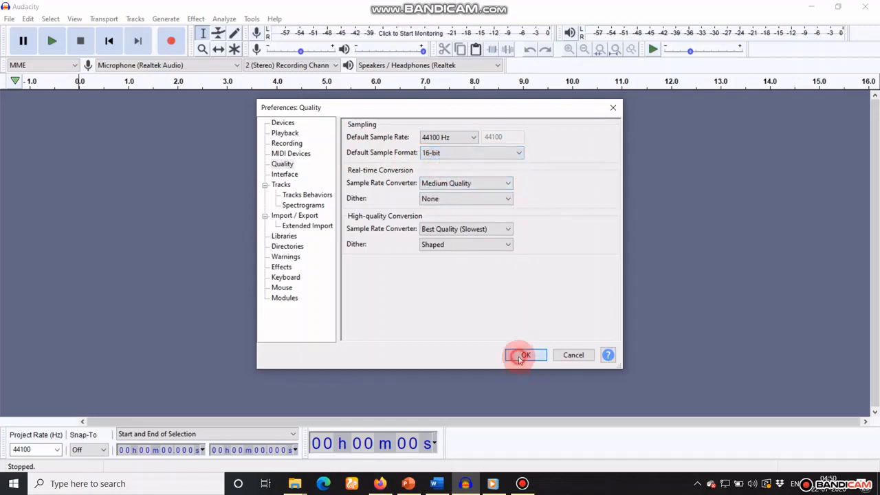
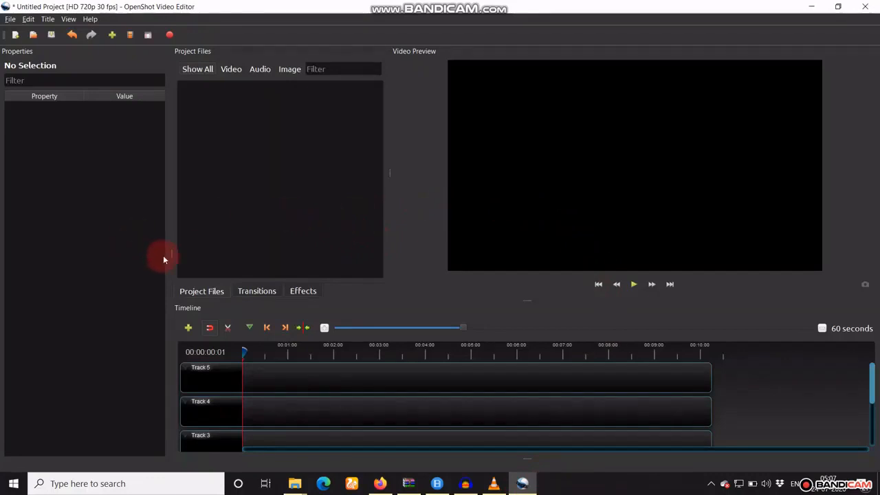
Step: Import "demo for audicity_Trim.mp4" from the Videos_Upload folder inside FDP3 VIDEOS into the OpenShot project
left_click(112, 35)
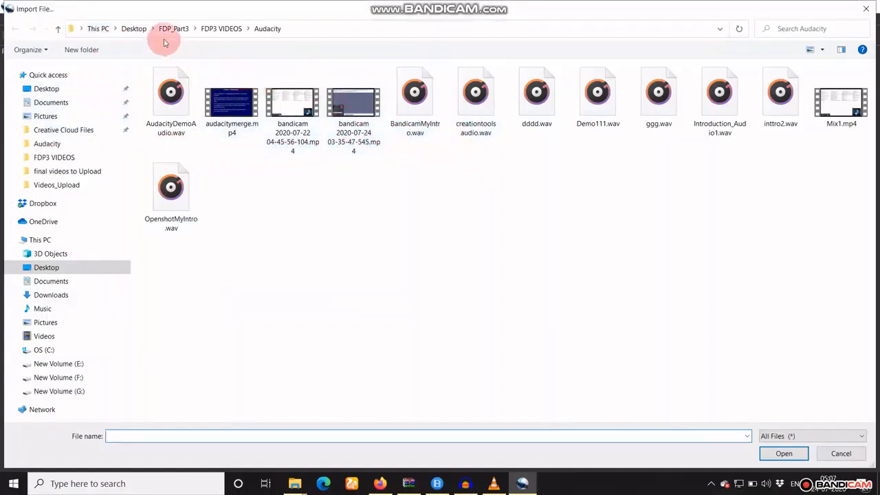
left_click(209, 31)
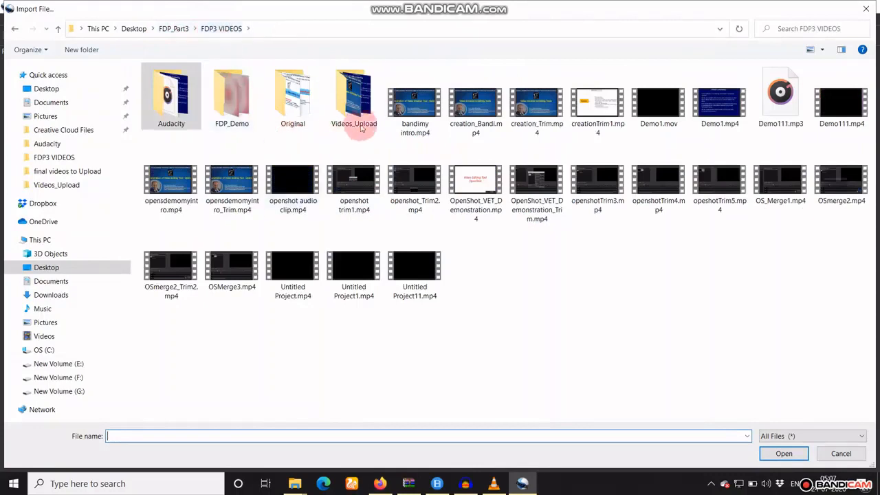
double_click(348, 96)
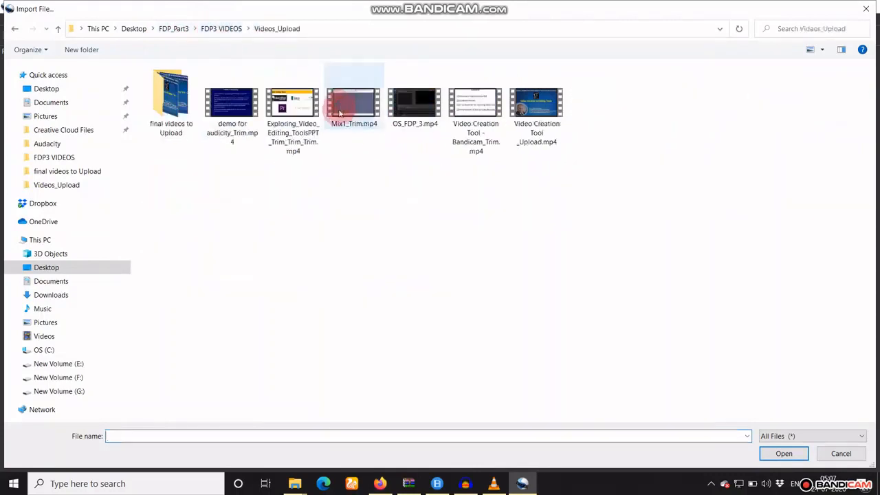
left_click(238, 117)
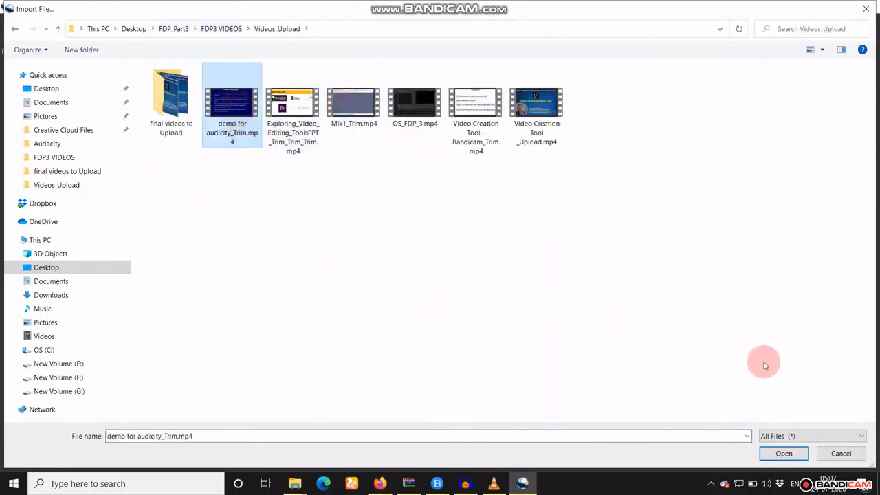
left_click(783, 455)
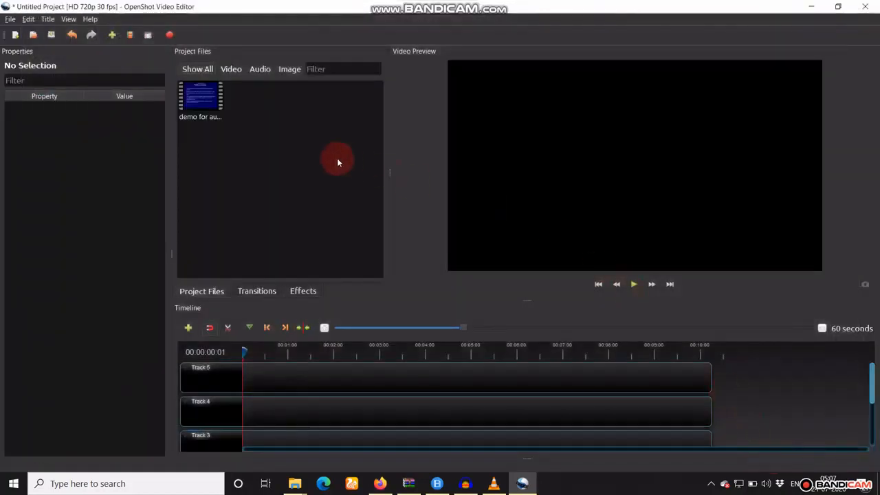
Step: Place the demo video at the start of Track 5 and separate its audio into a single clip with all channels
left_click_drag(207, 100, 275, 372)
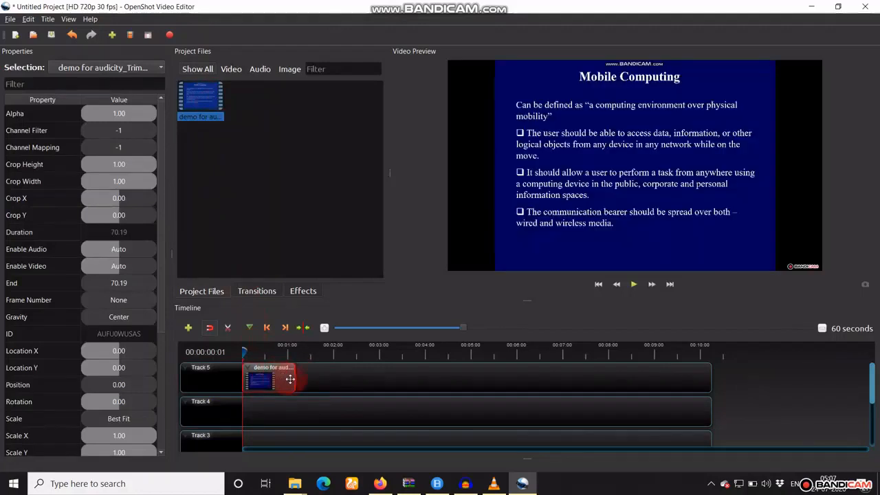
right_click(282, 374)
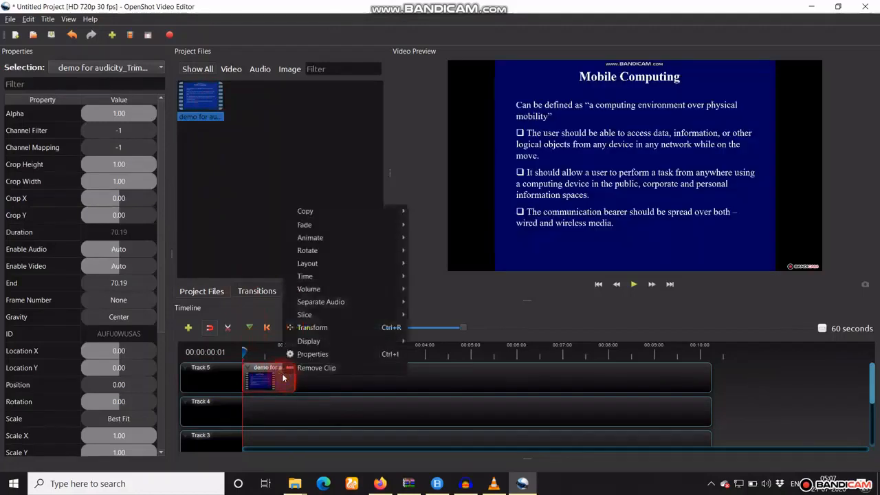
mouse_move(332, 304)
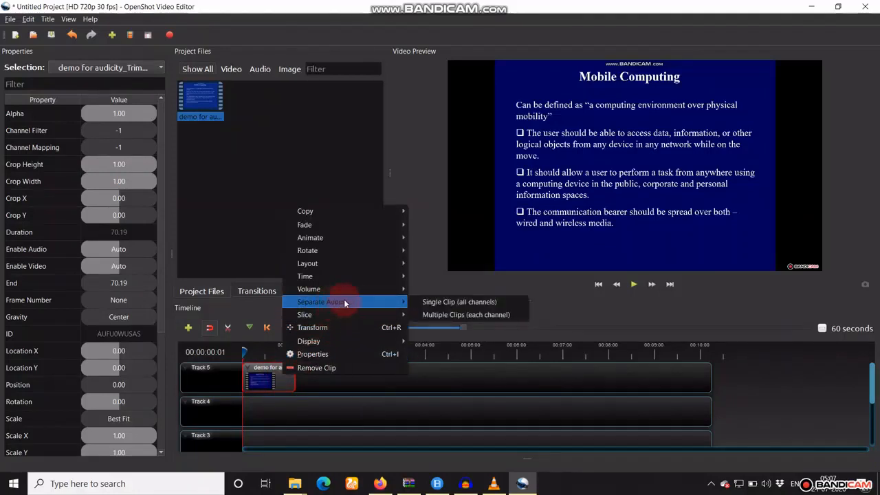
left_click(445, 303)
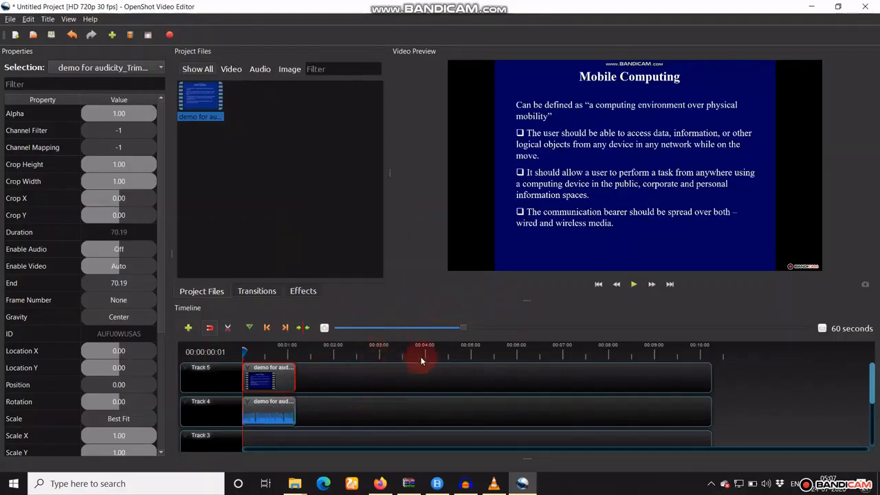
left_click_drag(462, 327, 416, 329)
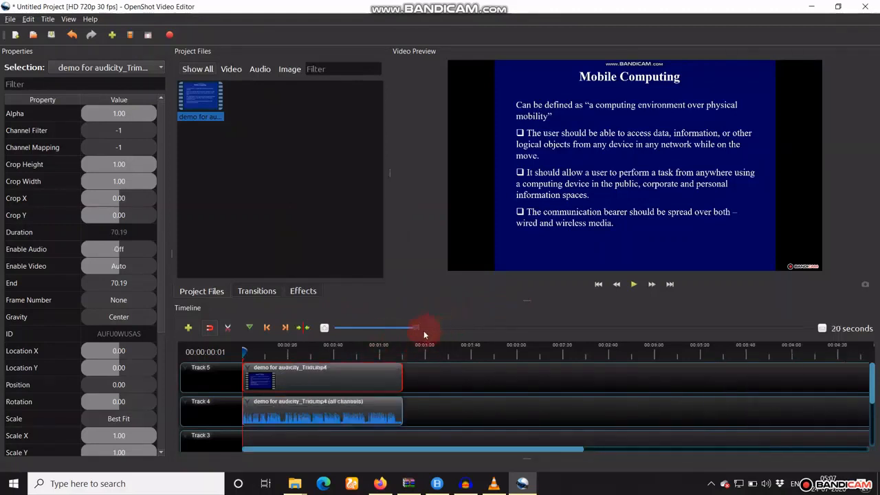
left_click(327, 411)
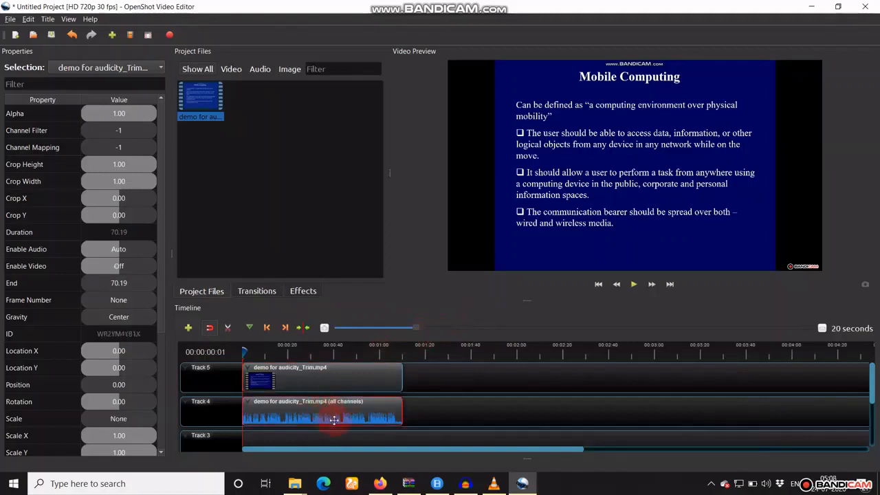
Step: Remove the video clip from Track 5, its separated audio clip from Track 4, and the demo video from the project files
left_click(307, 374)
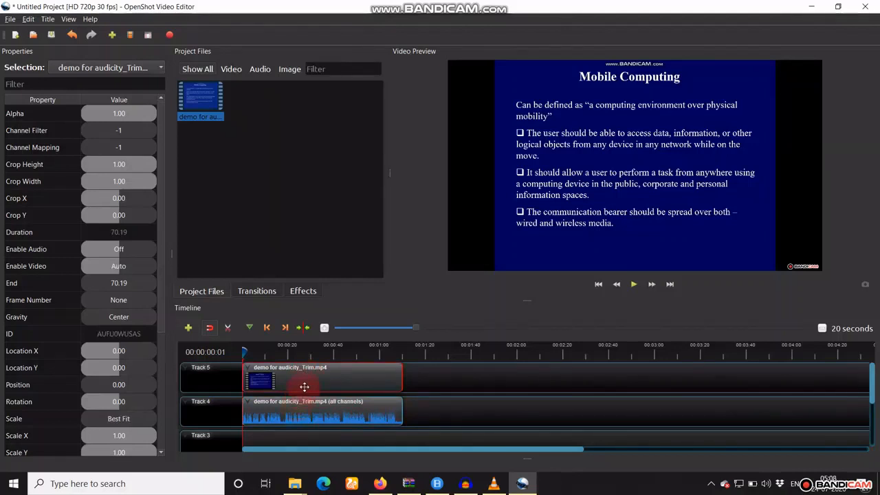
right_click(306, 377)
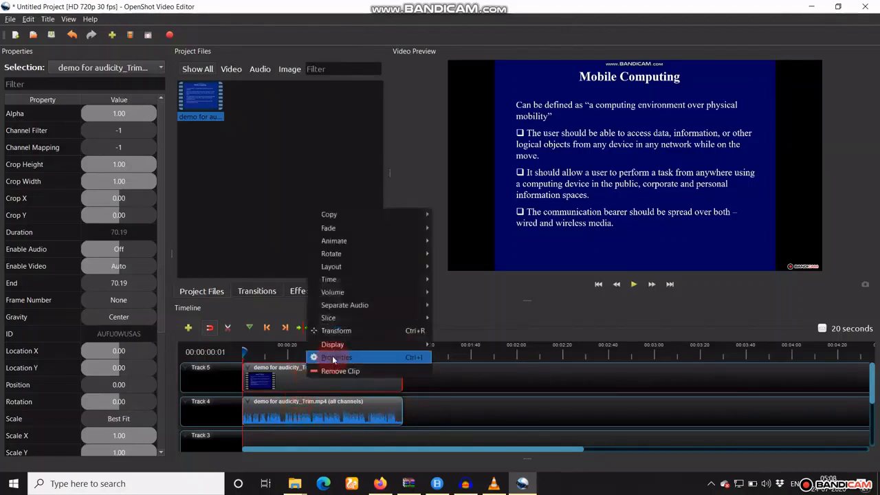
left_click(339, 372)
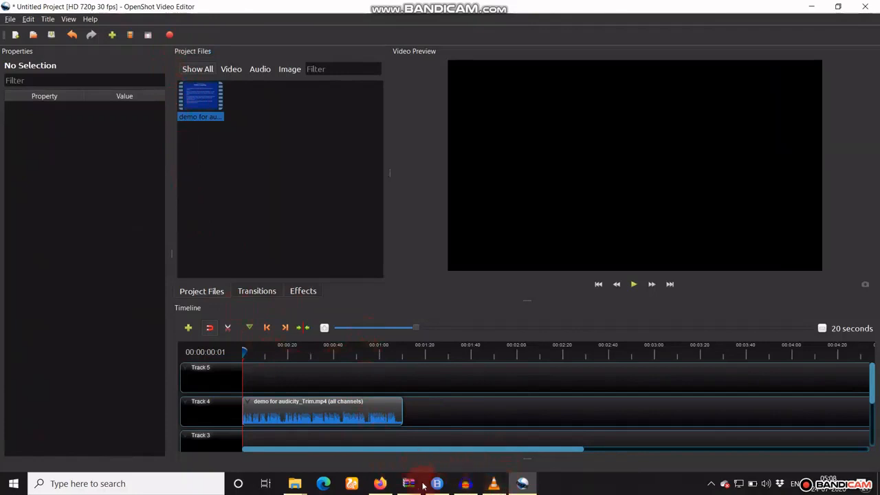
right_click(390, 416)
left_click(404, 410)
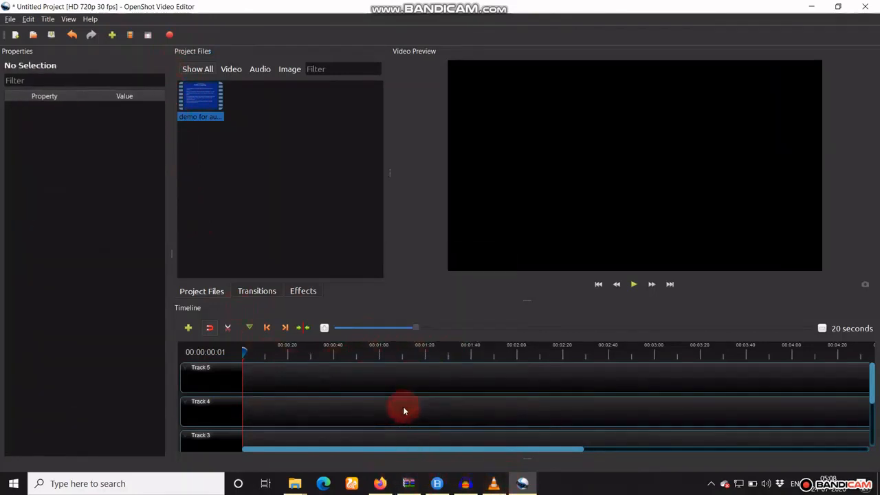
right_click(205, 96)
left_click(238, 180)
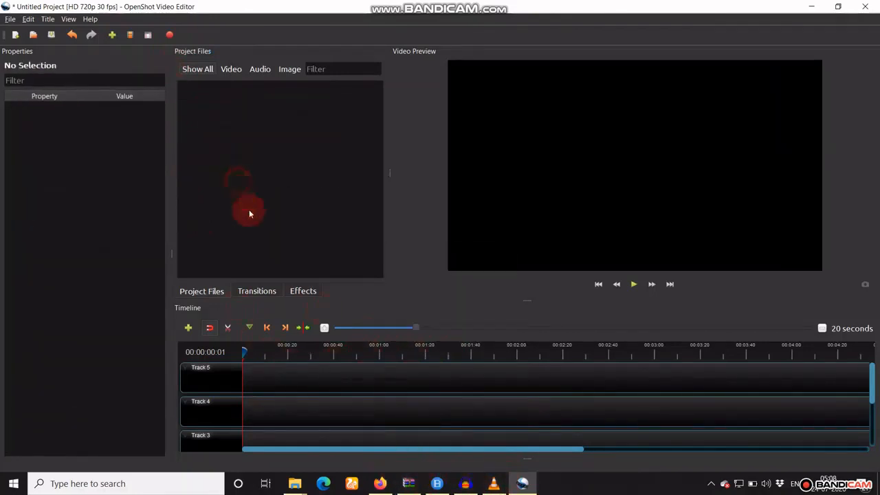
Step: Switch to Audacity and import the audio file Demo111.mp3 from the FDP3 VIDEOS folder
left_click(466, 486)
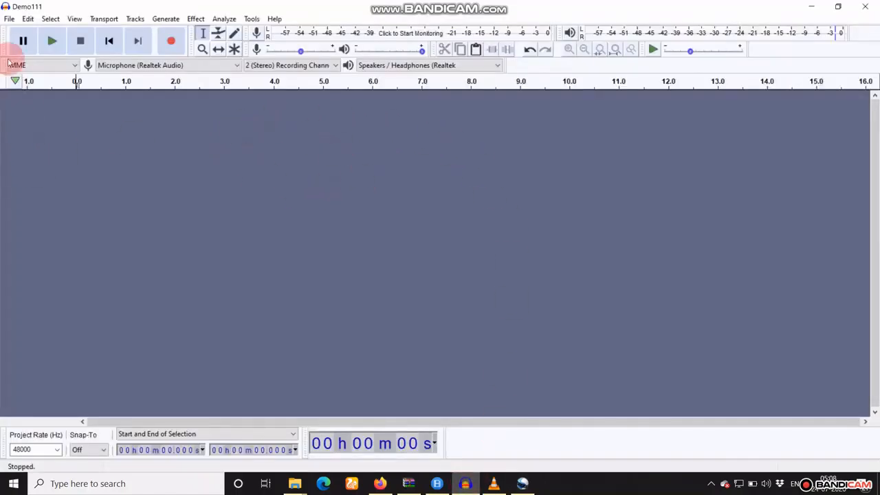
left_click(10, 19)
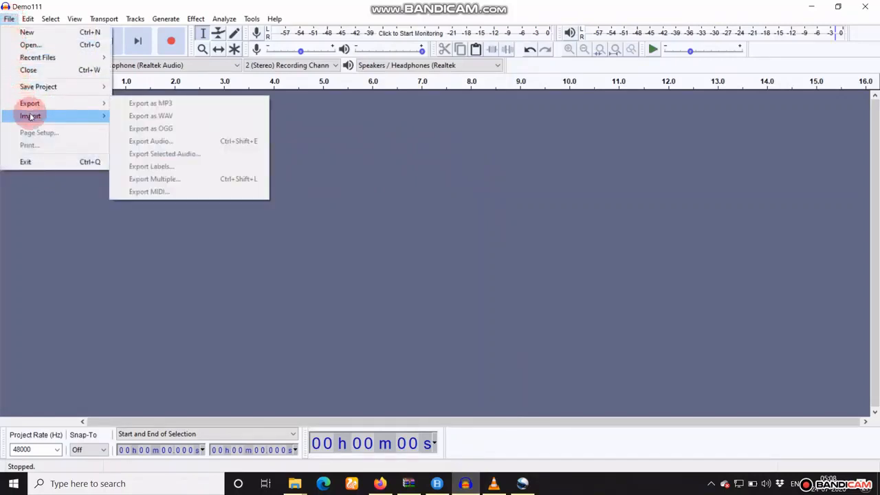
mouse_move(27, 116)
left_click(138, 118)
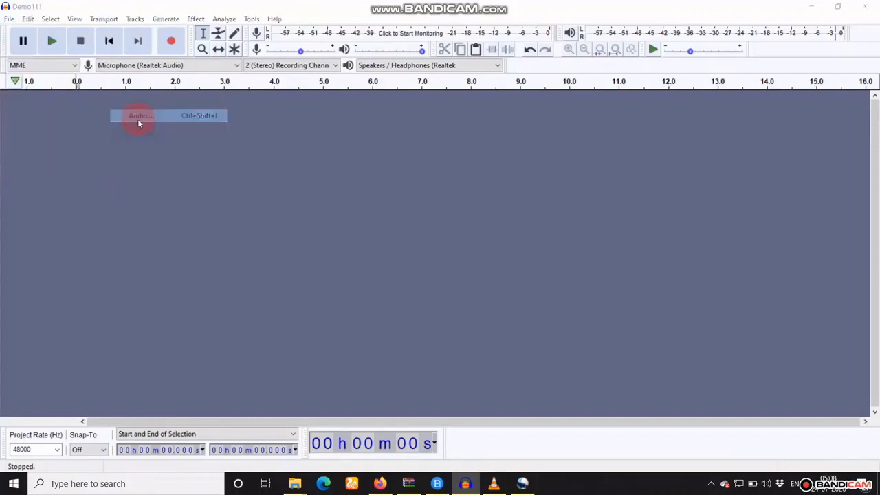
left_click(204, 273)
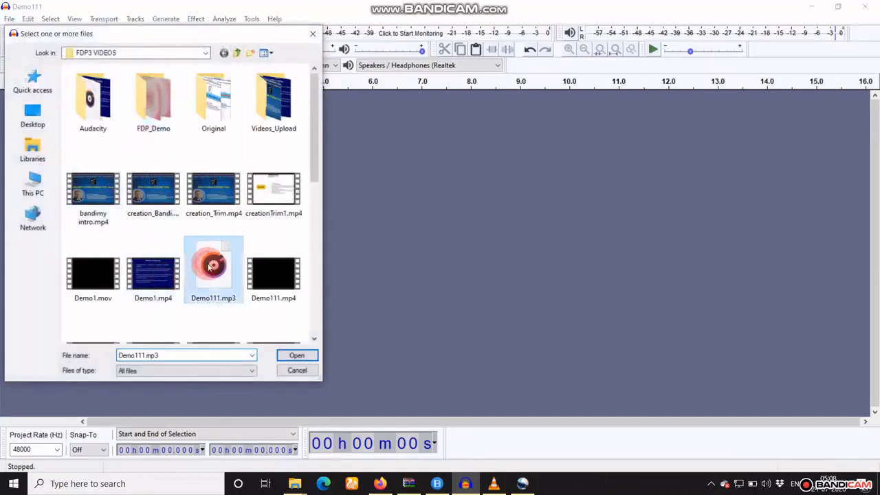
left_click(311, 355)
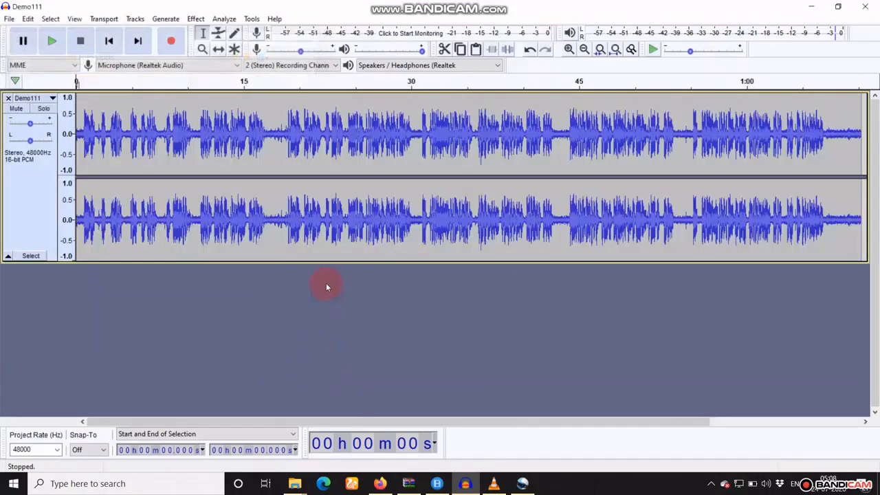
Step: Capture a noise profile for Noise Reduction from about the first 0.79 seconds of the track, before the speech starts
left_click(568, 49)
left_click(569, 49)
left_click(569, 49)
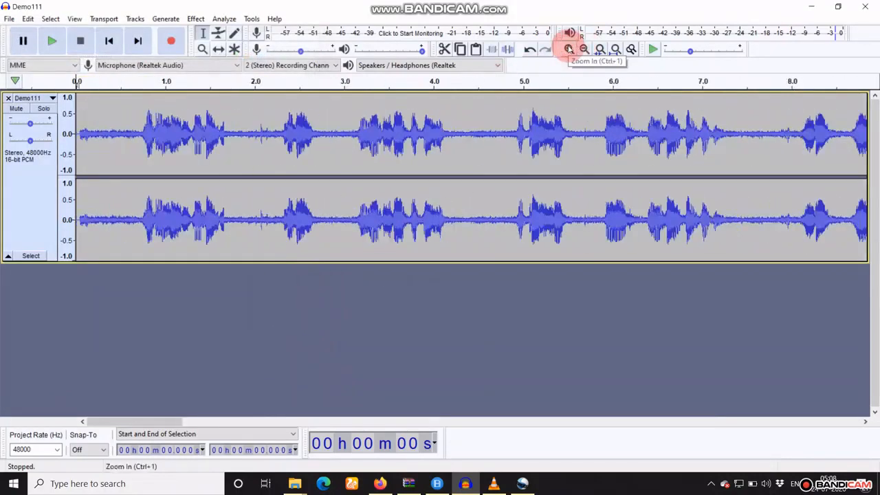
left_click(569, 49)
left_click_drag(77, 100, 214, 153)
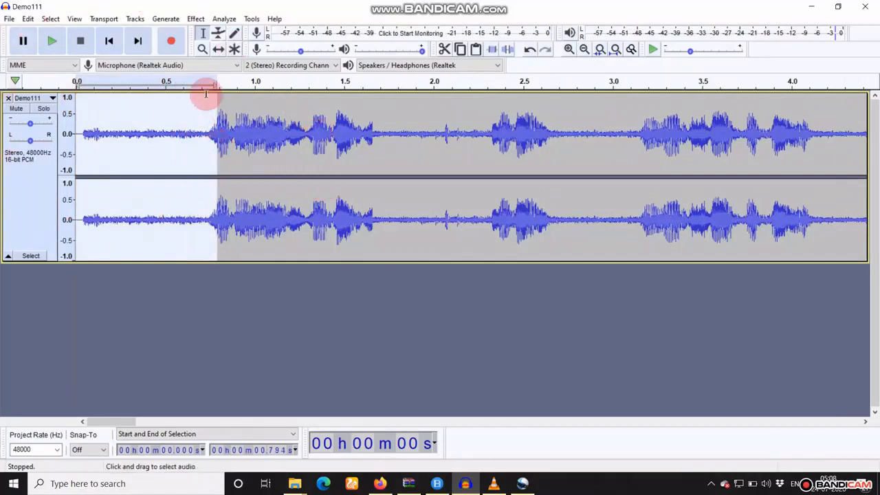
left_click(196, 19)
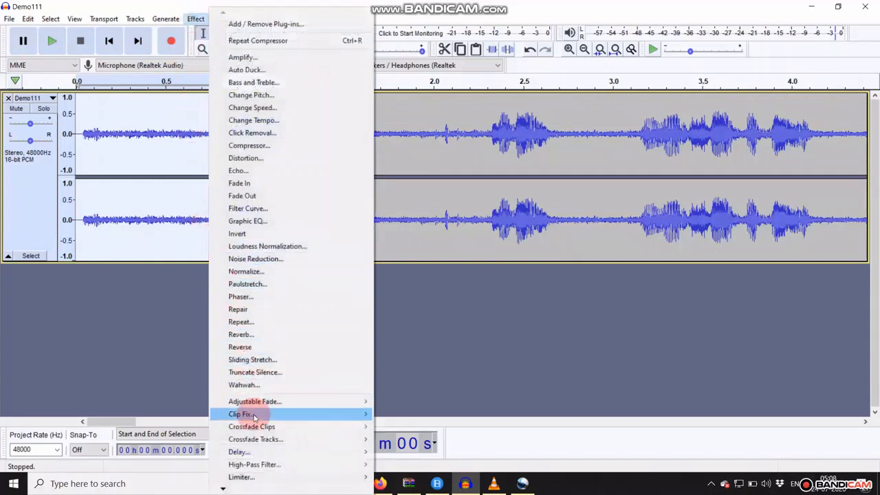
left_click(276, 261)
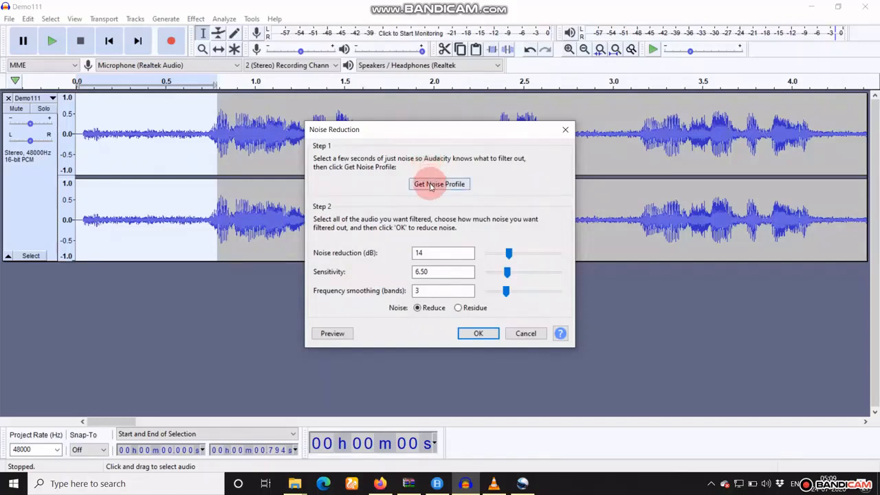
left_click(431, 185)
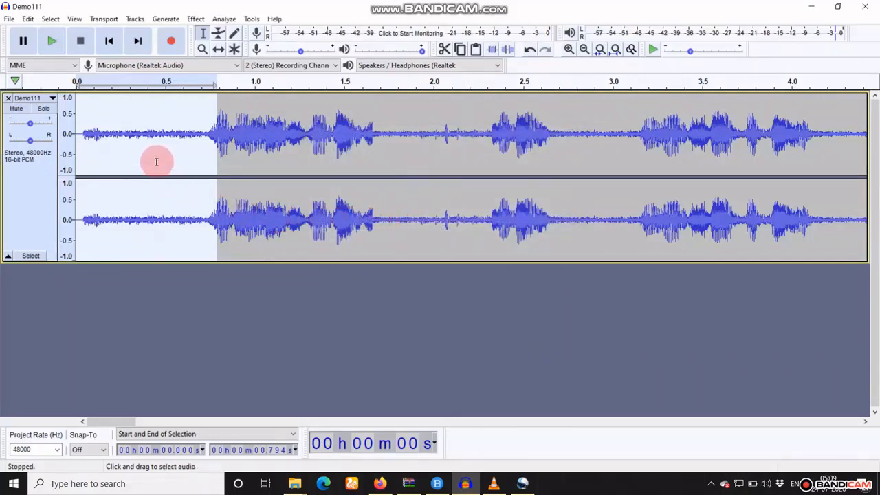
Step: Select the whole Demo111 recording, extending the selection from its start to about 1 min 56 s
key("ctrl+a")
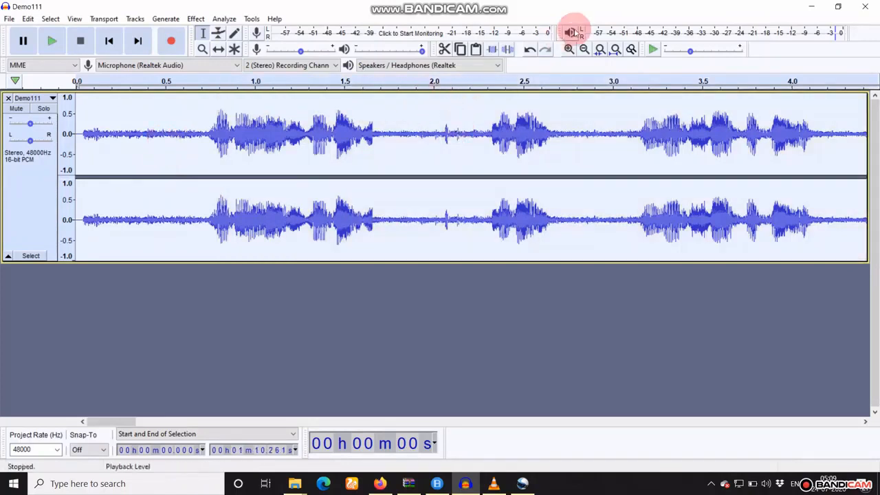
left_click(583, 49)
left_click(584, 48)
left_click(584, 49)
left_click(584, 49)
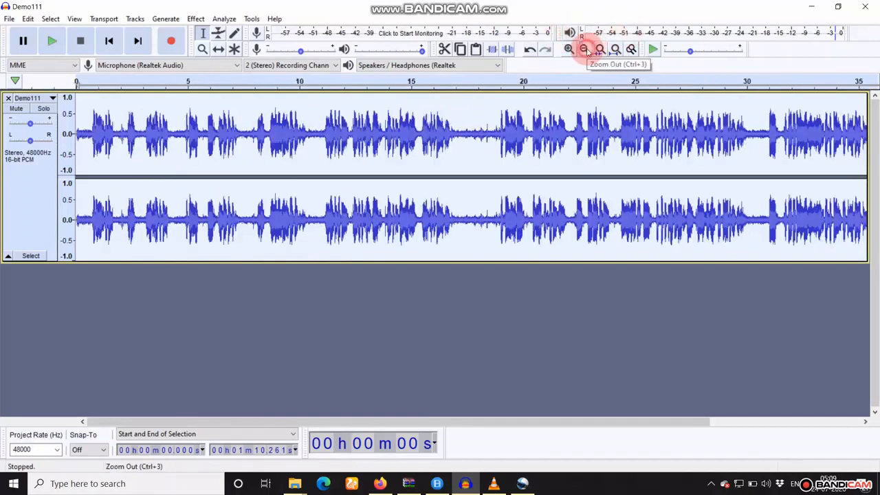
left_click(583, 49)
left_click(584, 49)
left_click(584, 49)
left_click(365, 172)
left_click_drag(238, 143, 61, 151)
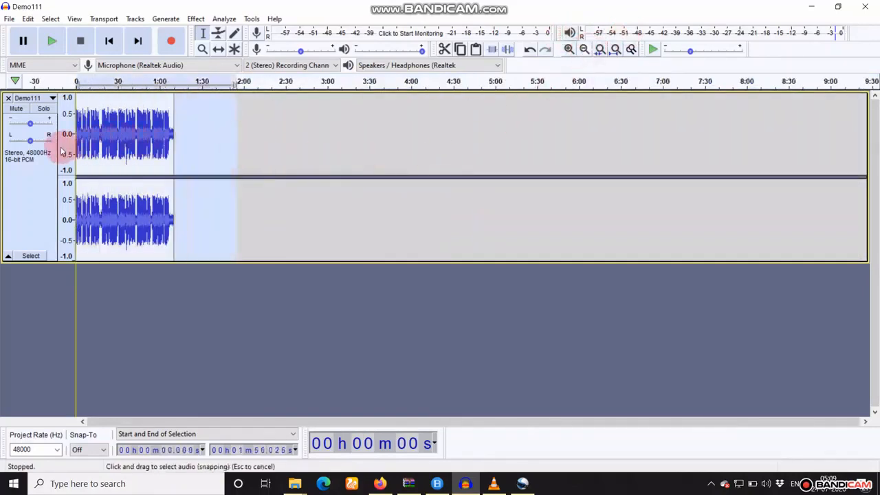
Step: Preview and apply Noise Reduction to the selected audio with 14 dB reduction, sensitivity 6.50, 3 frequency smoothing bands and noise set to Reduce
left_click(569, 49)
left_click(569, 49)
left_click(568, 49)
left_click(569, 49)
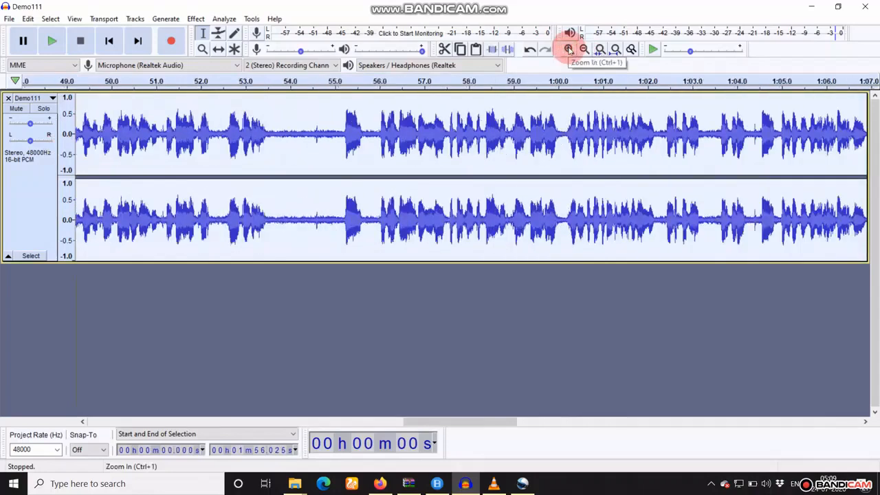
left_click(568, 49)
left_click(569, 48)
left_click(568, 49)
left_click(584, 49)
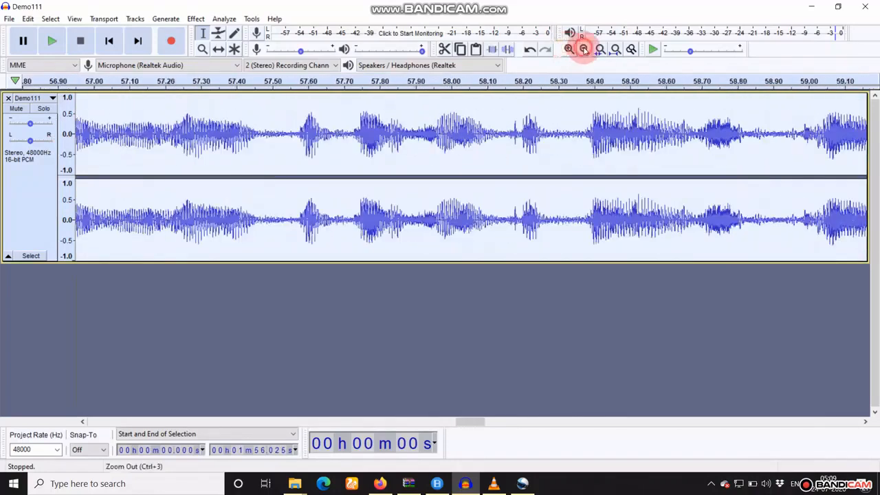
left_click(218, 33)
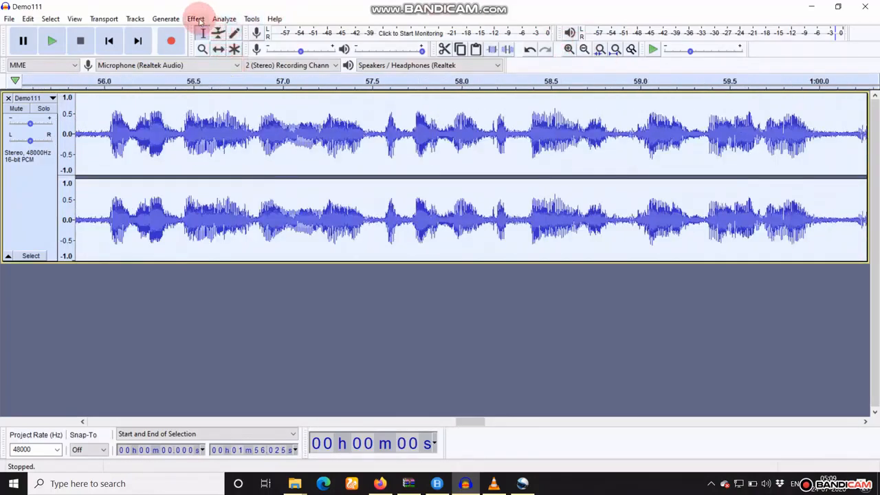
left_click(196, 19)
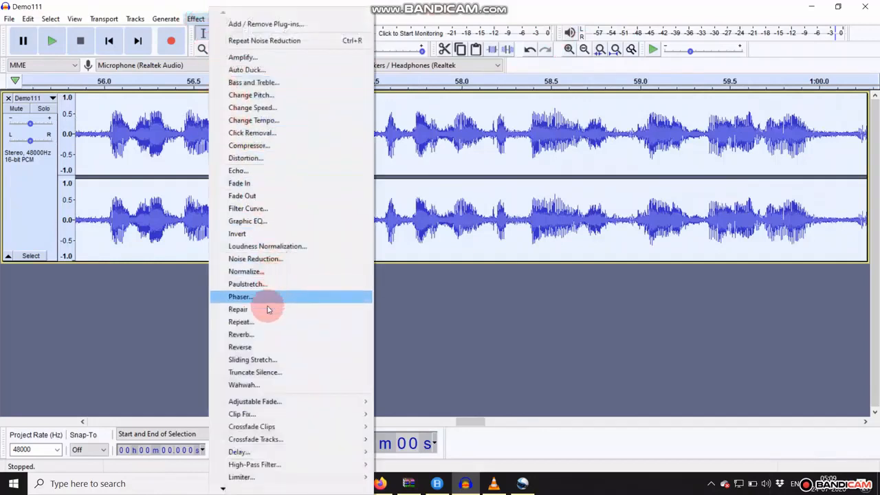
left_click(270, 259)
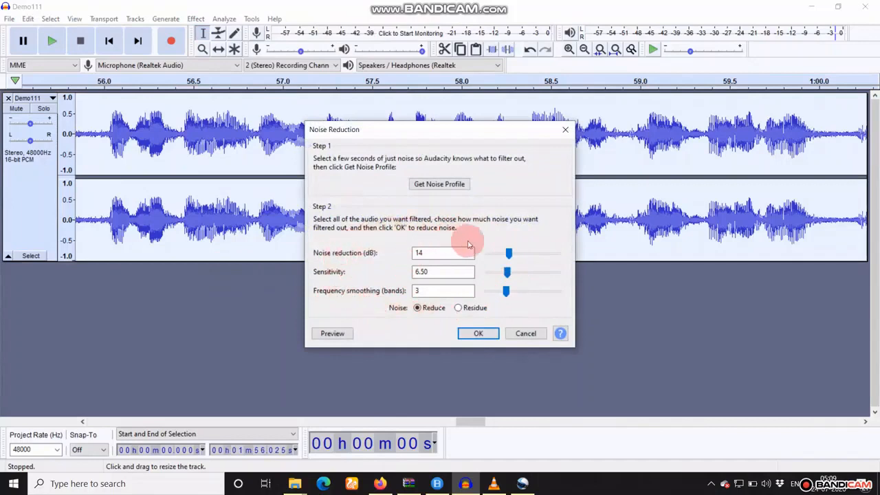
left_click(401, 274)
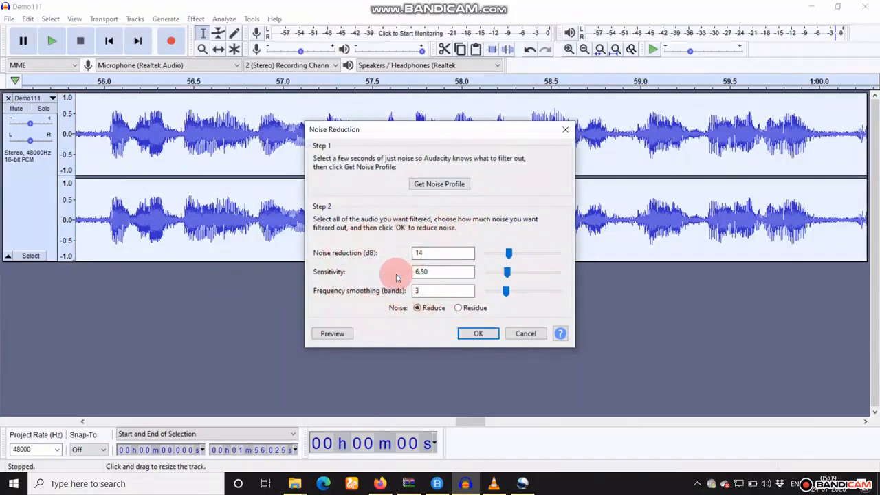
left_click(333, 334)
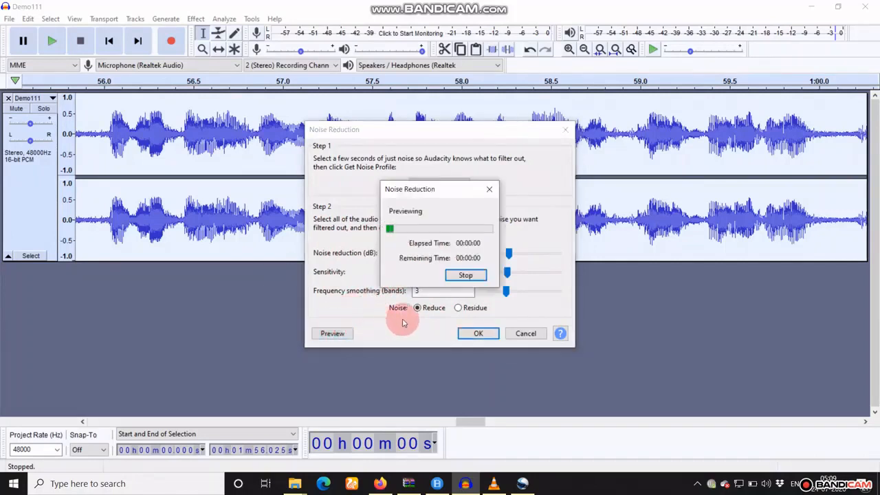
left_click(471, 275)
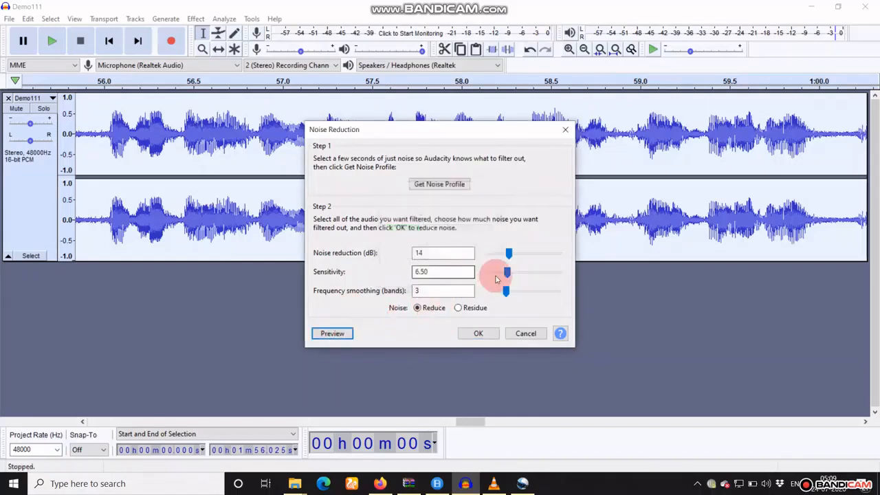
left_click(470, 335)
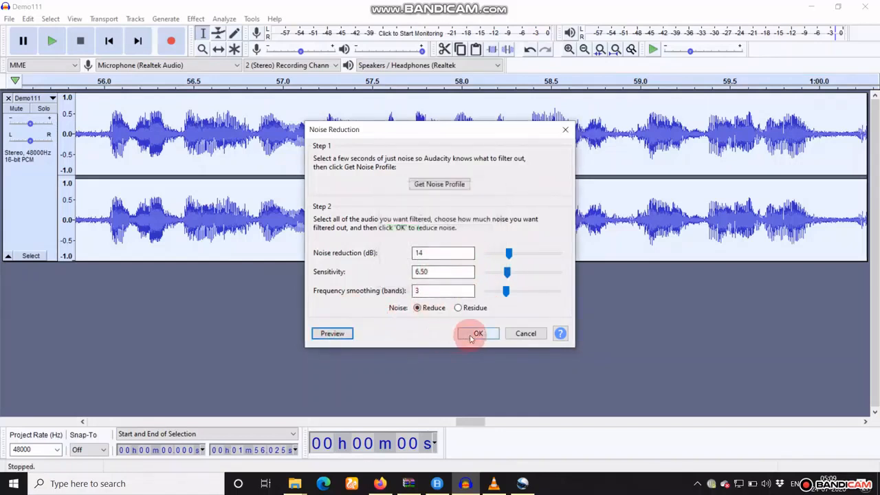
left_click(476, 335)
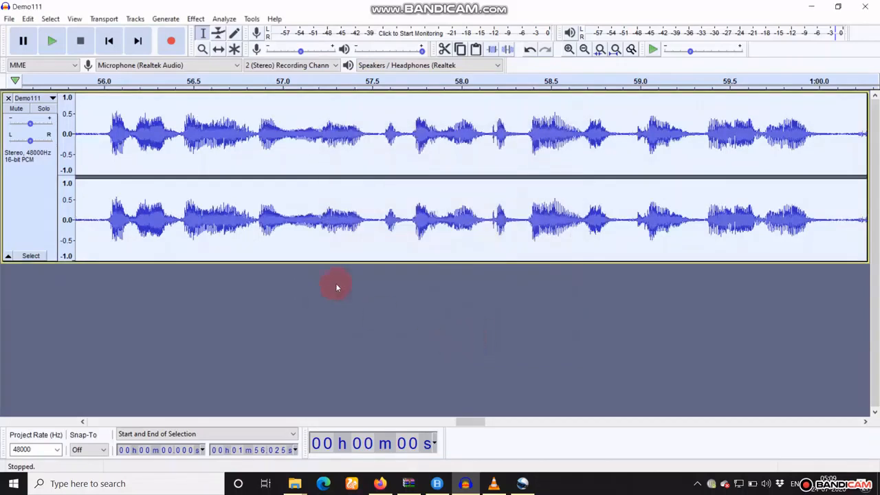
Step: Preview and apply Normalize to the selected audio with DC offset removal and peak amplitude set to -2.0 dB
left_click(195, 18)
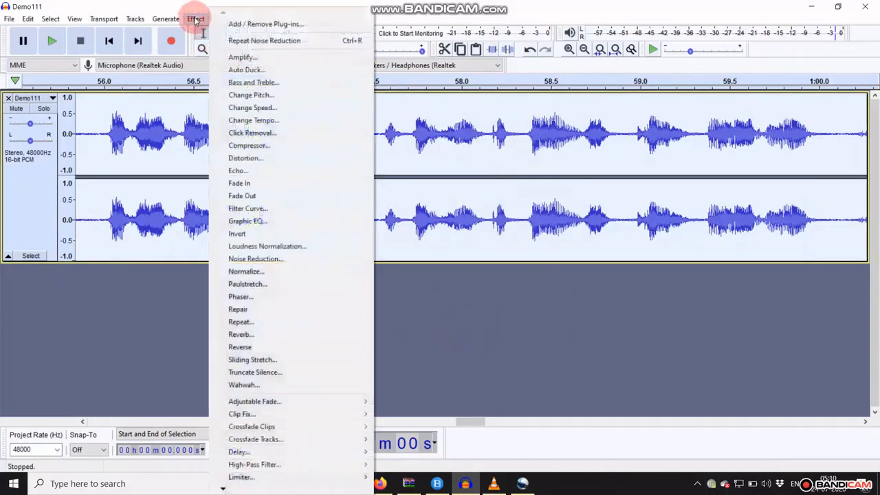
left_click(268, 273)
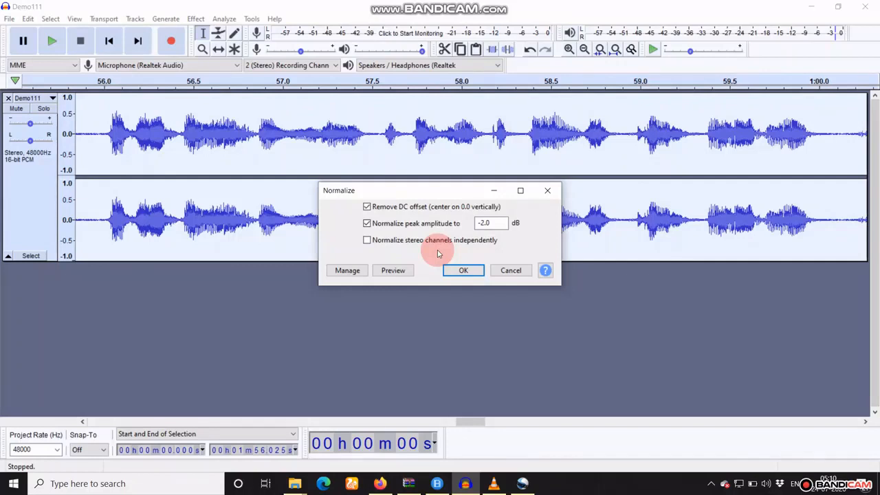
left_click(404, 274)
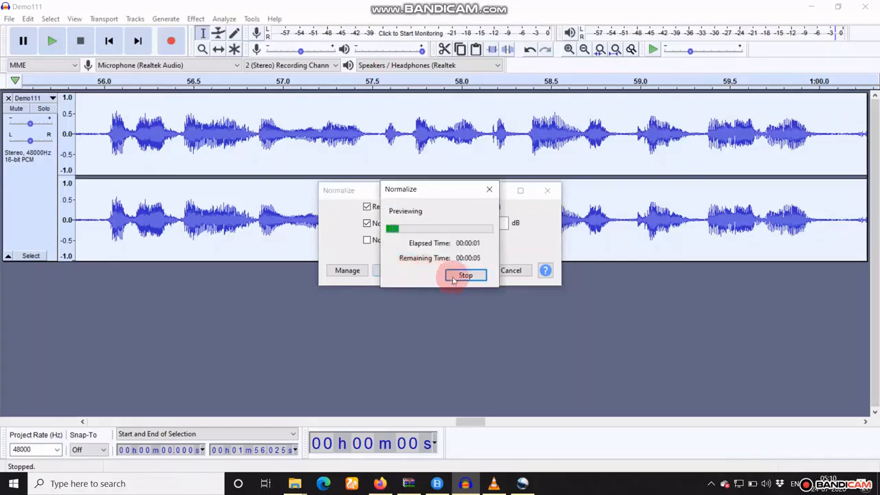
left_click(457, 277)
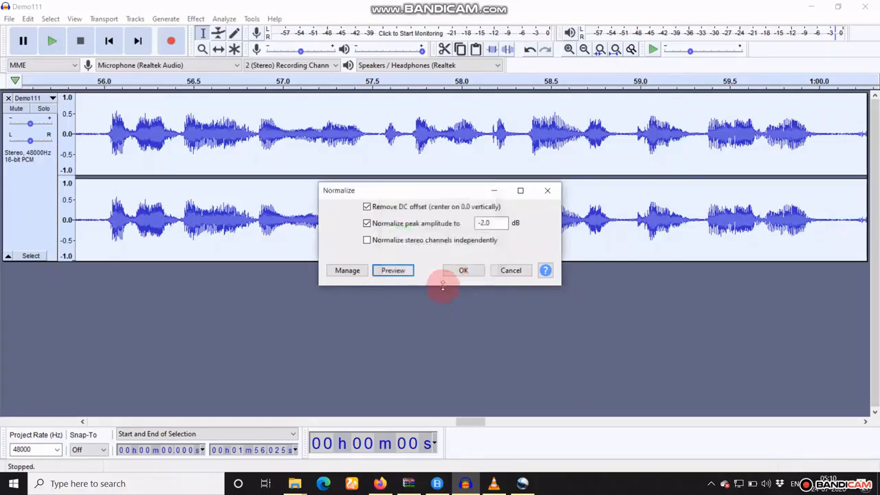
left_click(462, 271)
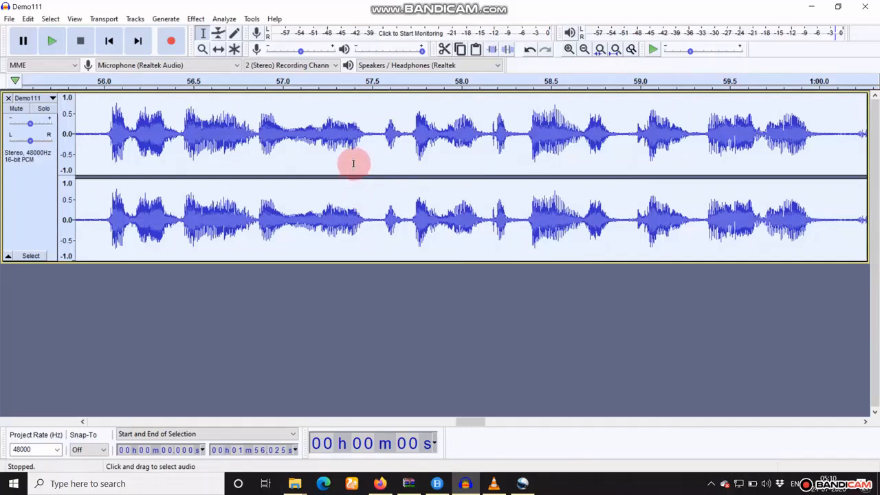
Step: Preview and apply the Compressor with threshold -12 dB, noise floor -40 dB, ratio 2:1, attack 0.20 s, release 1.0 s and make-up gain
left_click(198, 20)
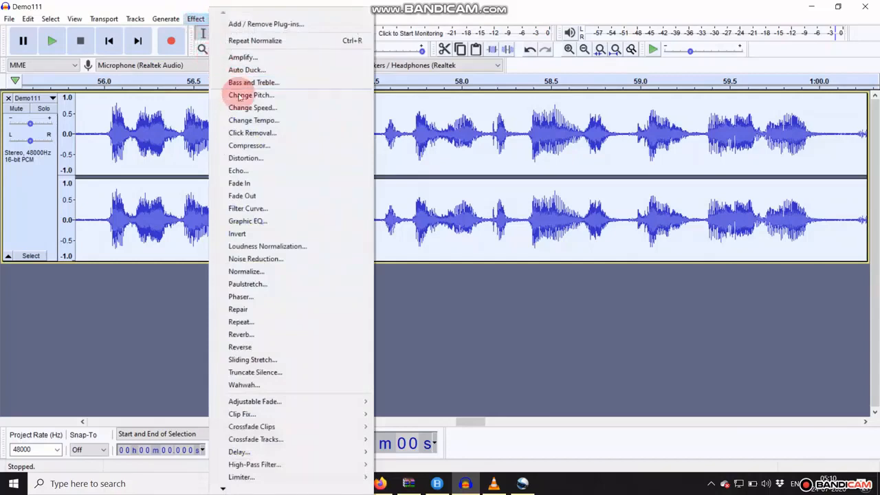
left_click(254, 145)
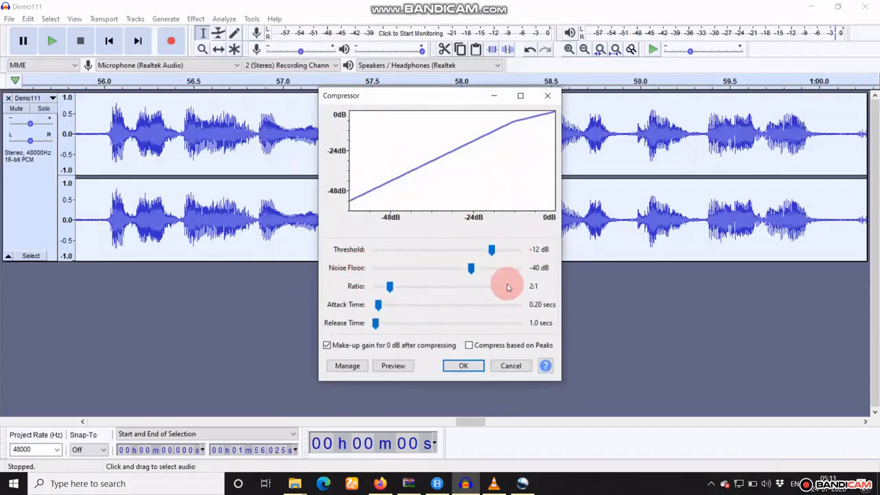
left_click(394, 366)
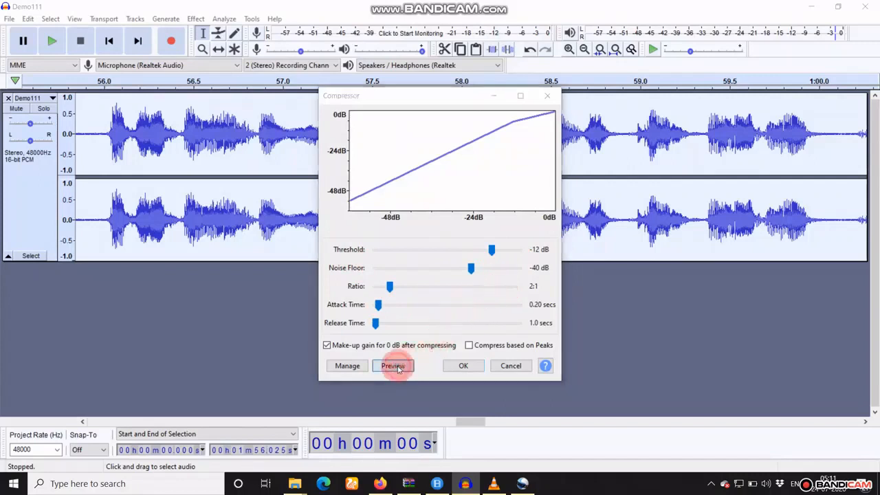
left_click(466, 279)
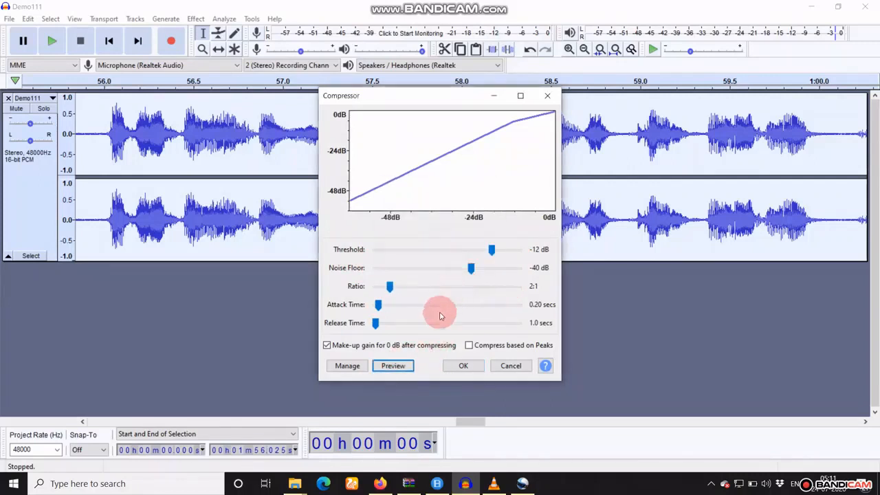
left_click(459, 366)
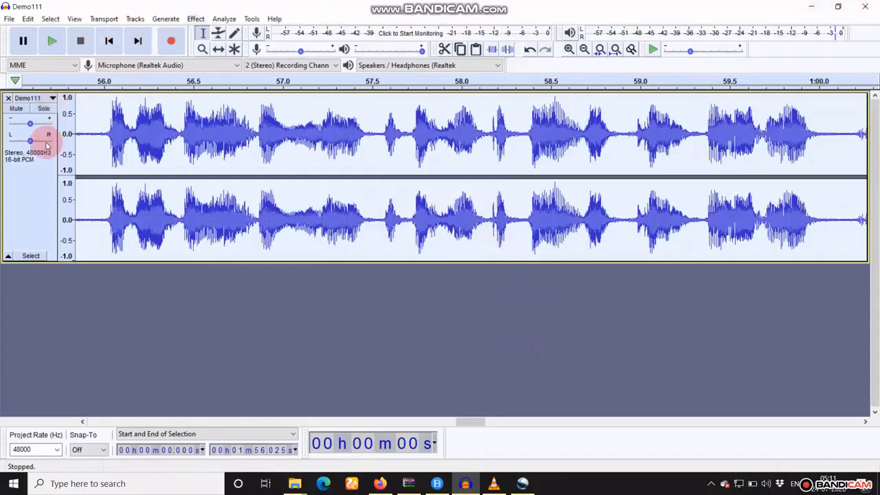
Step: Return to the start of the Demo111 track and play back a few seconds of the processed audio
left_click(86, 126)
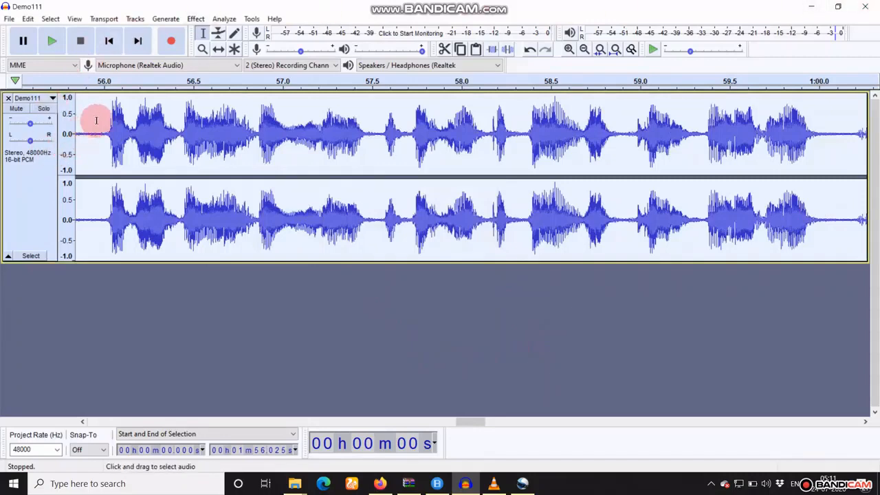
left_click(108, 42)
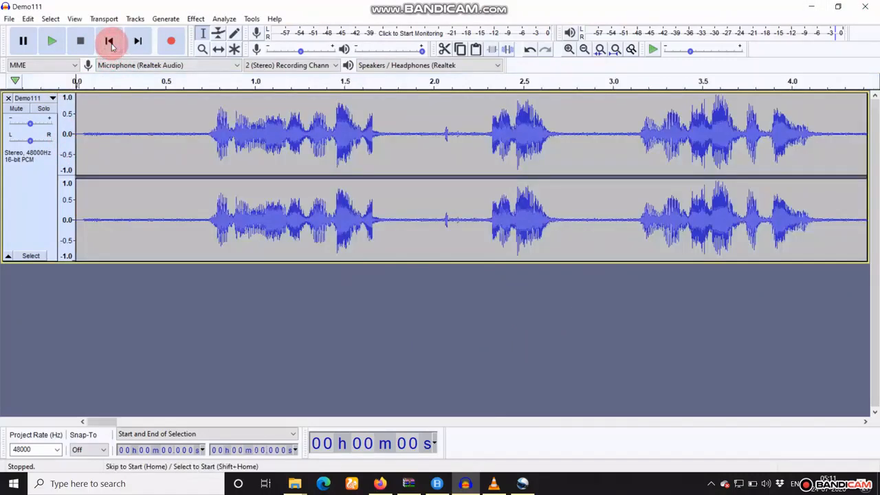
left_click(99, 115)
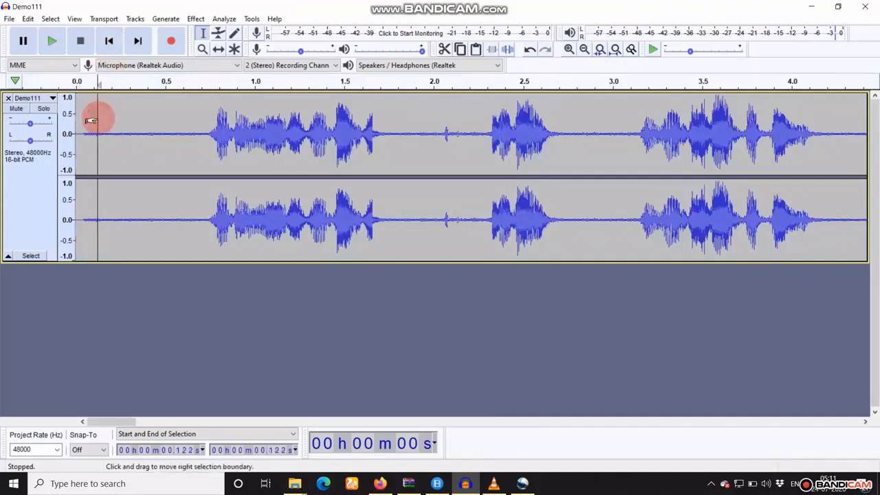
left_click(71, 110)
left_click(189, 149)
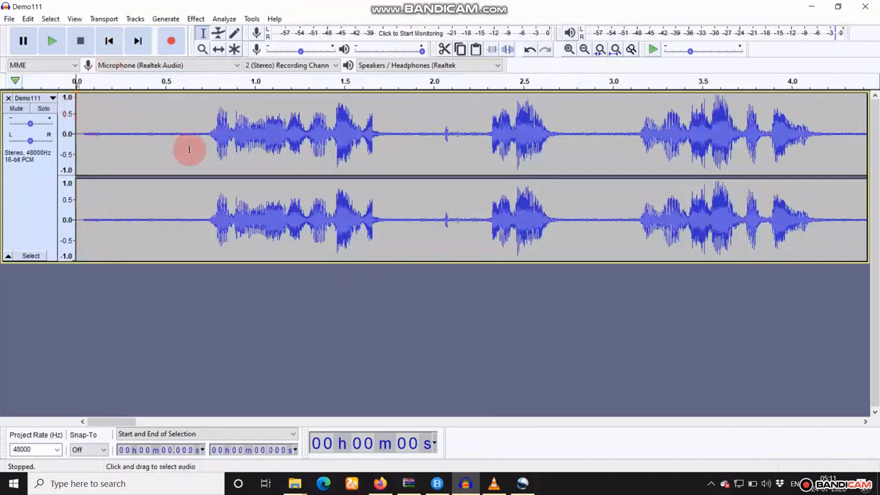
left_click(53, 43)
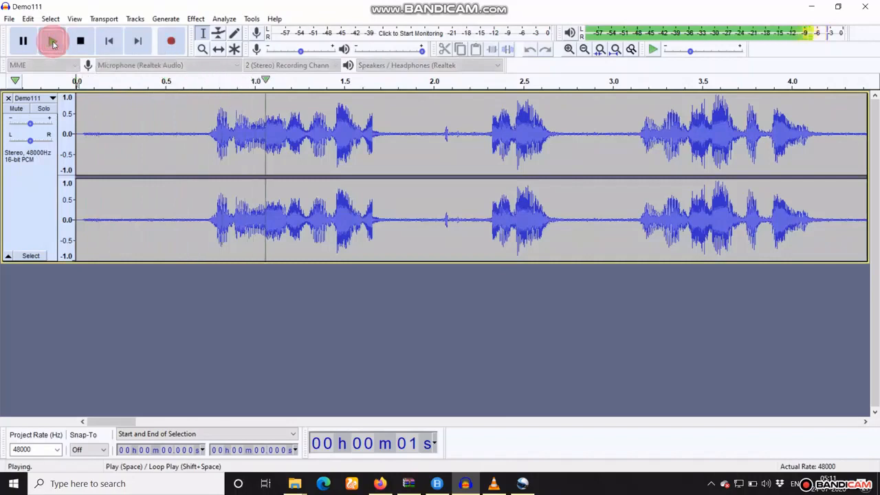
left_click(76, 42)
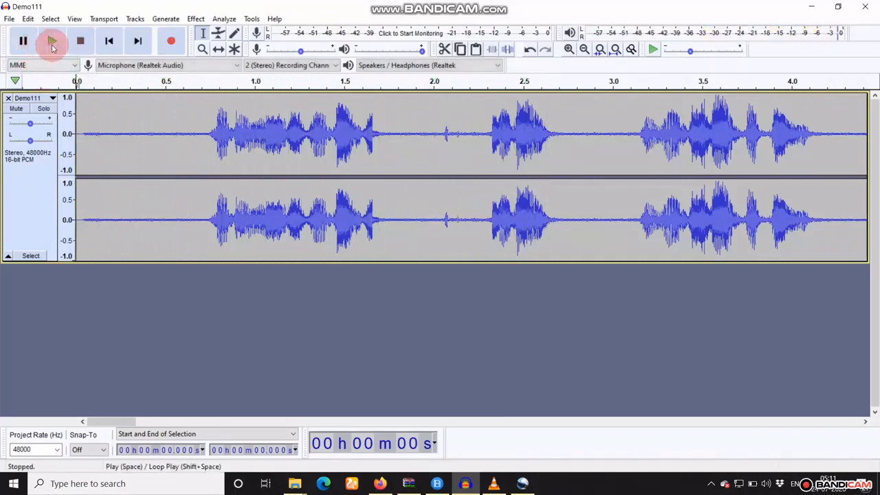
Step: Export the audio as a Signed 16-bit PCM WAV file named Demo1111111.wav in the Audacity folder, without replacing Demo111.wav
left_click(10, 19)
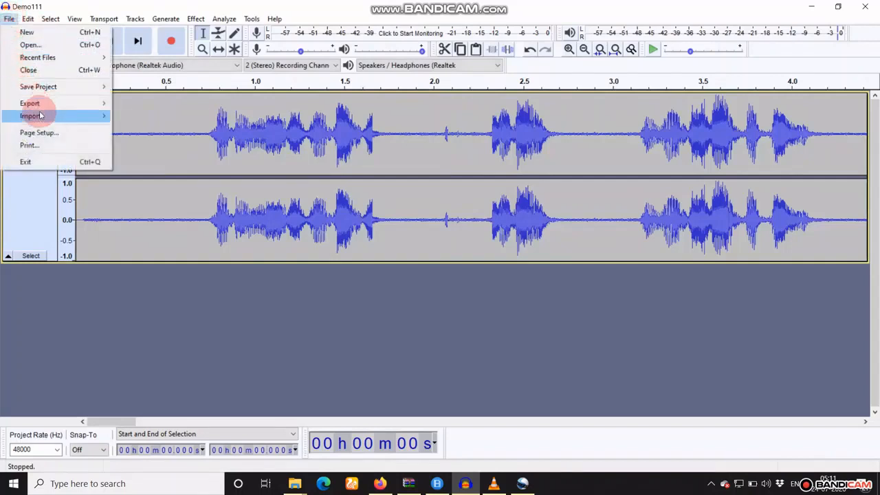
mouse_move(31, 103)
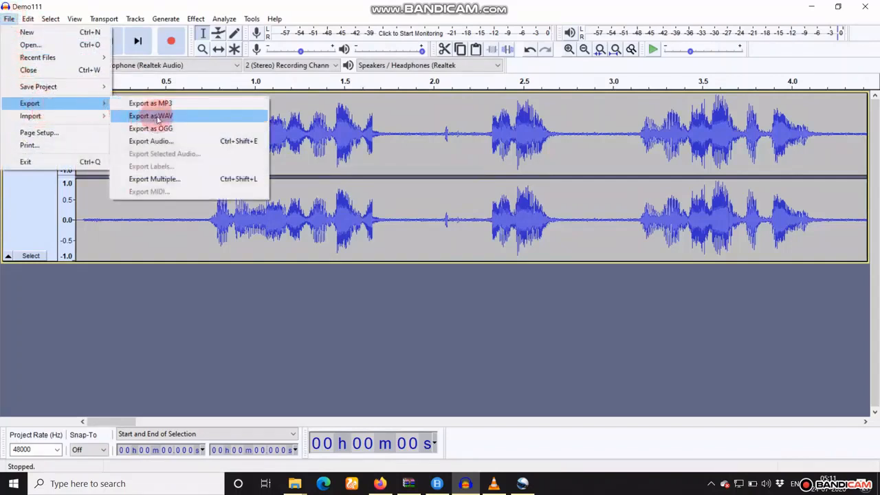
left_click(158, 117)
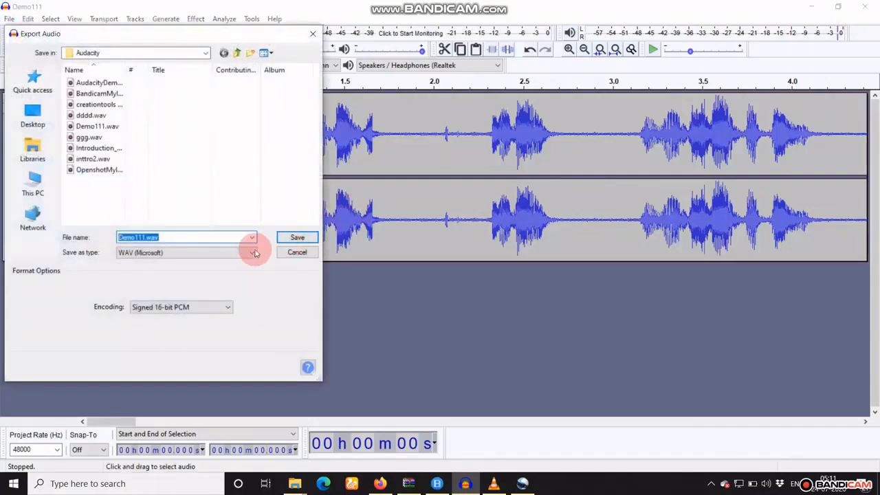
left_click(293, 237)
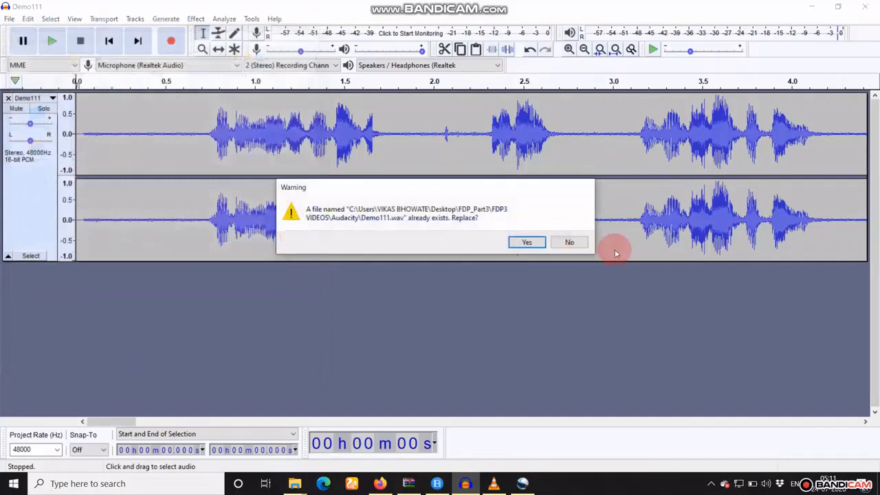
left_click(583, 242)
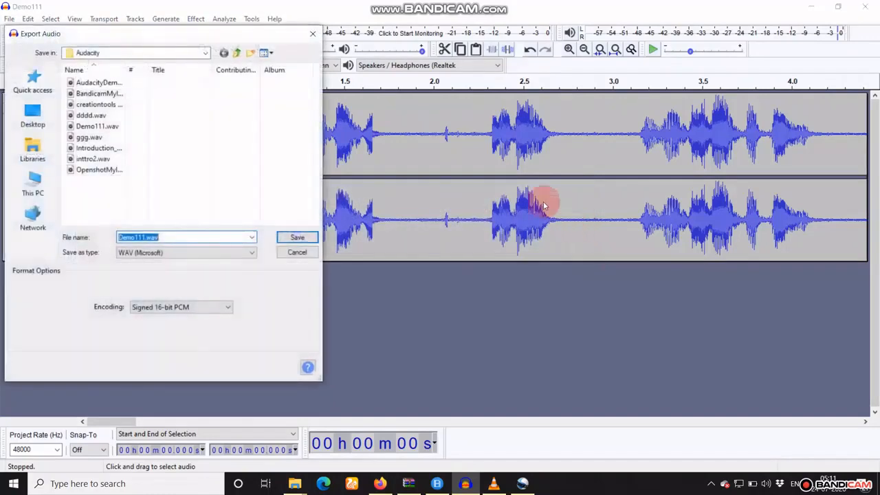
left_click(214, 236)
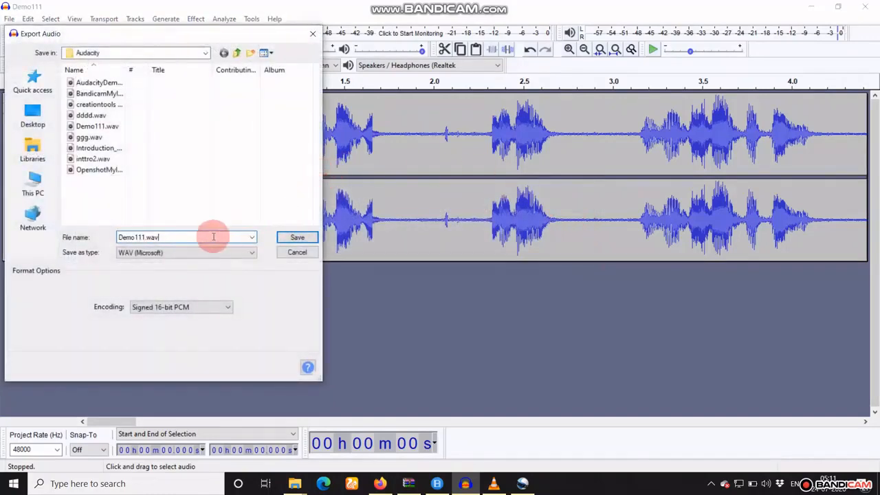
left_click(141, 236)
type("1111")
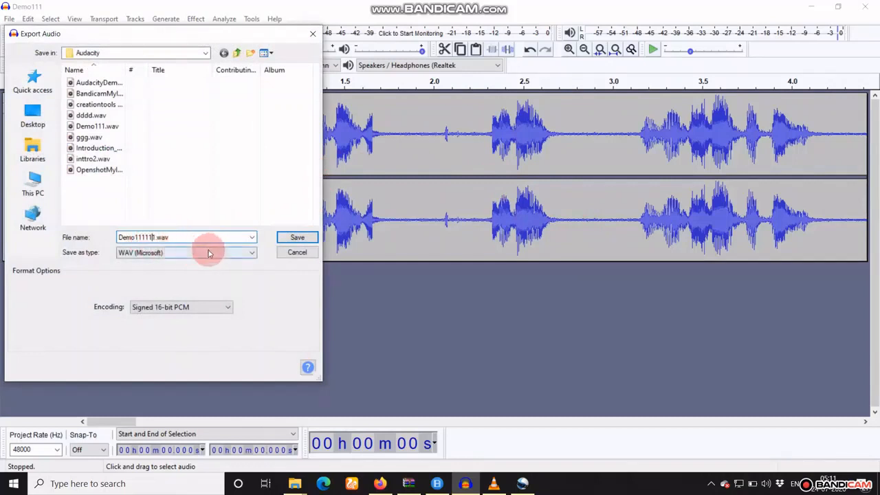
left_click(297, 236)
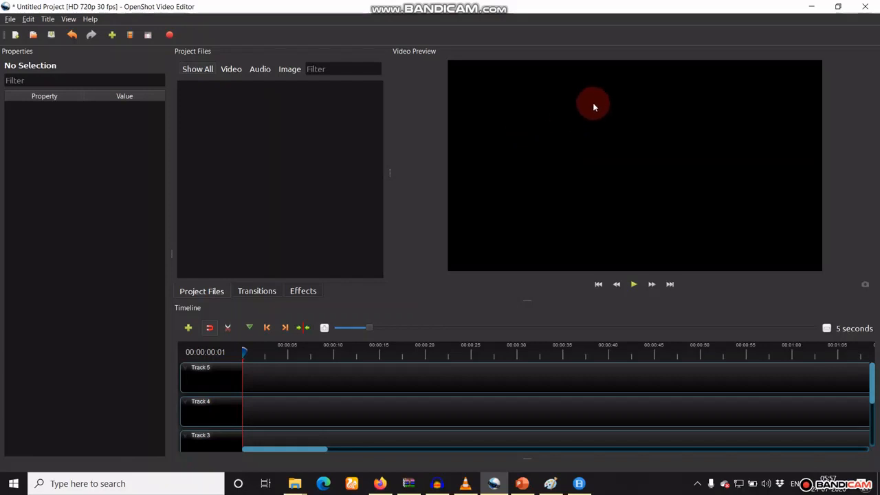
Step: Import the video demo for audicity_Trim.mp4 from the Videos_Upload folder inside FDP3 VIDEOS into the project files
left_click(114, 36)
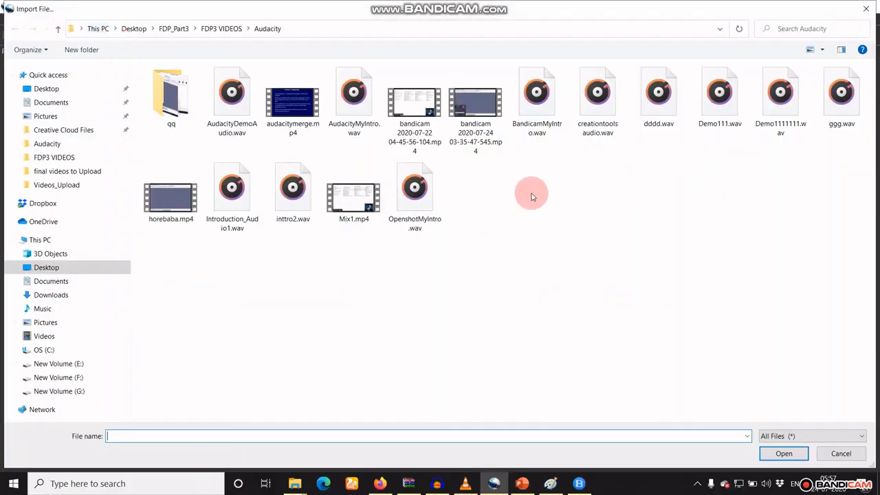
left_click(223, 31)
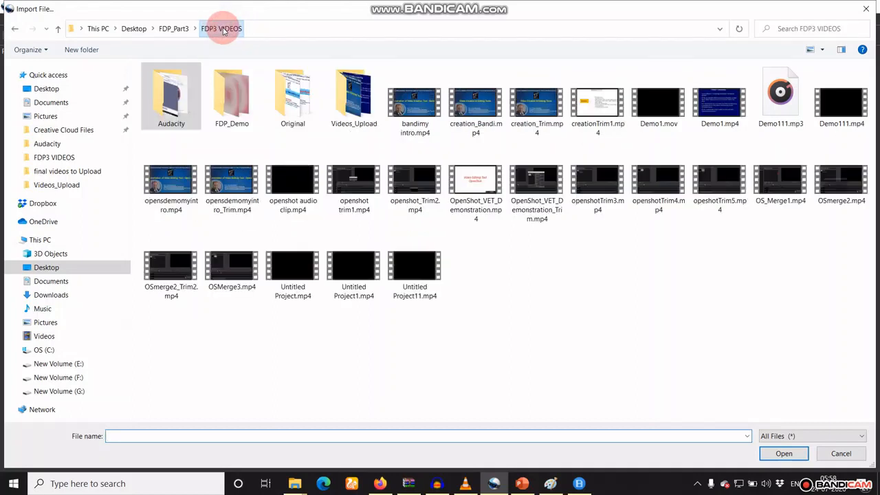
double_click(364, 97)
left_click(229, 121)
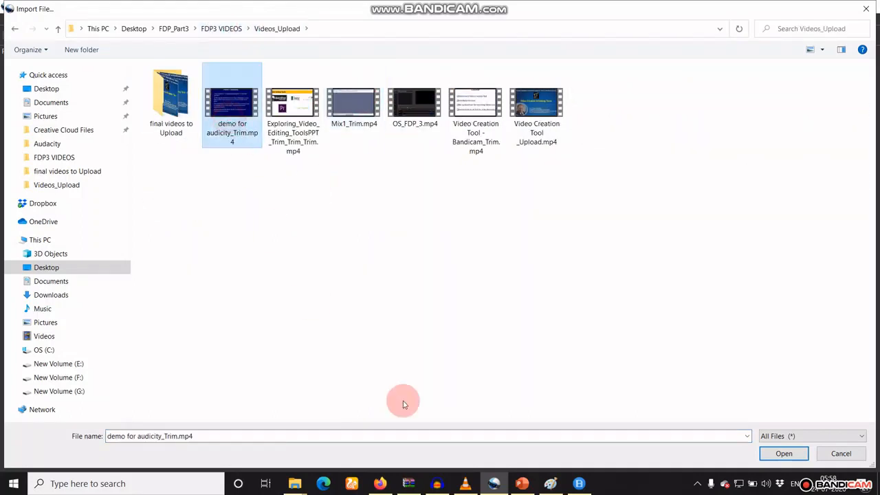
left_click(794, 453)
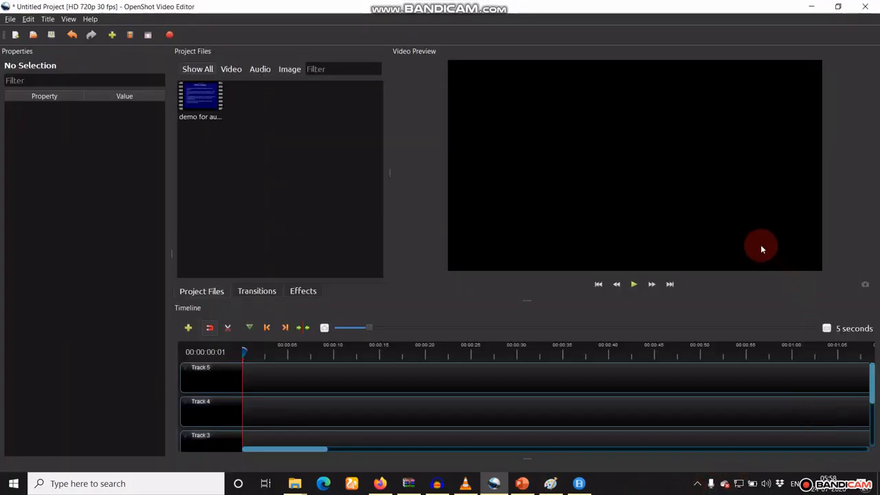
Step: Import the audio file AudacityDemoAudio.wav from the Audacity folder inside FDP3 VIDEOS into the project files
left_click(113, 36)
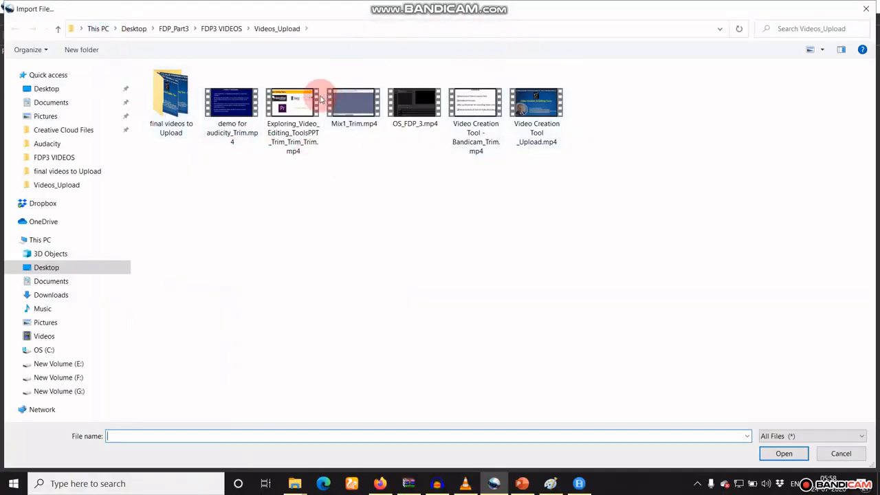
left_click(228, 32)
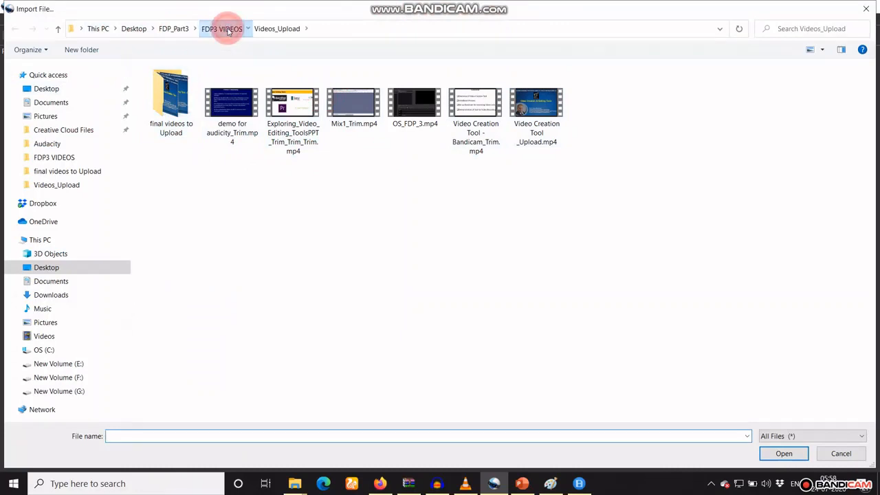
left_click(186, 93)
double_click(184, 103)
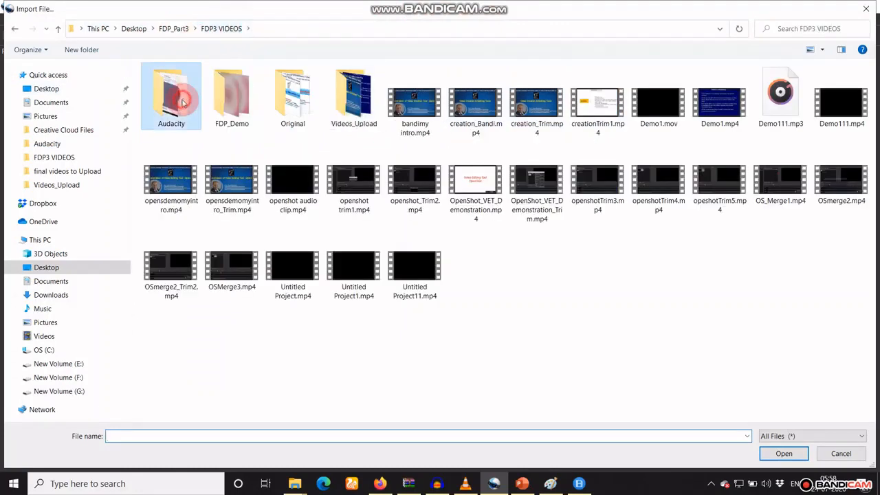
left_click(221, 128)
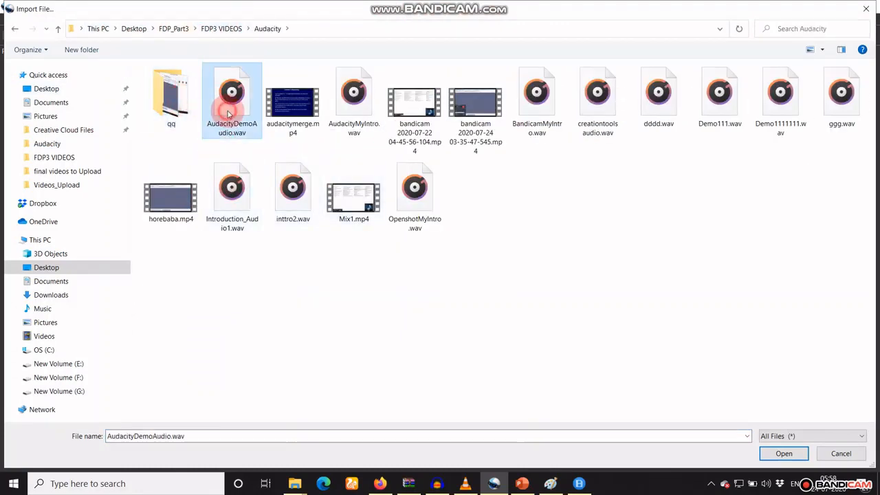
left_click(783, 453)
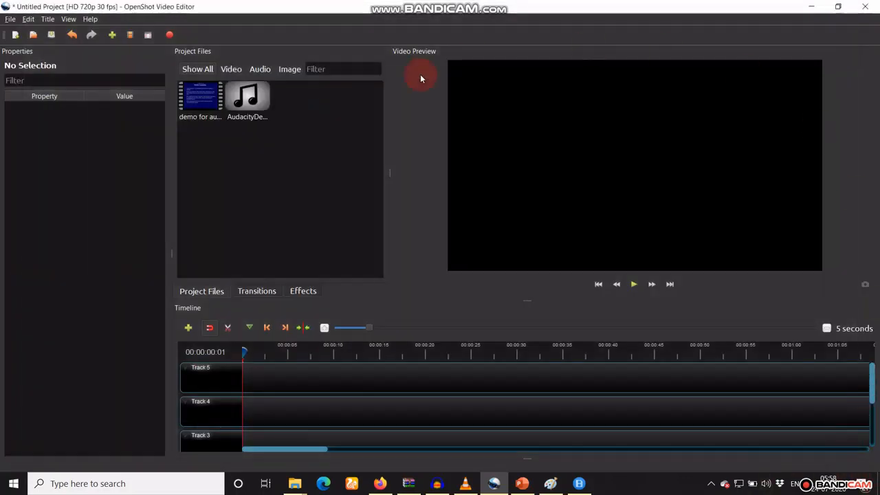
Step: Place demo for audicity_Trim.mp4 at the start of Track 5 and separate its audio into a single clip with all channels
left_click_drag(204, 97, 243, 378)
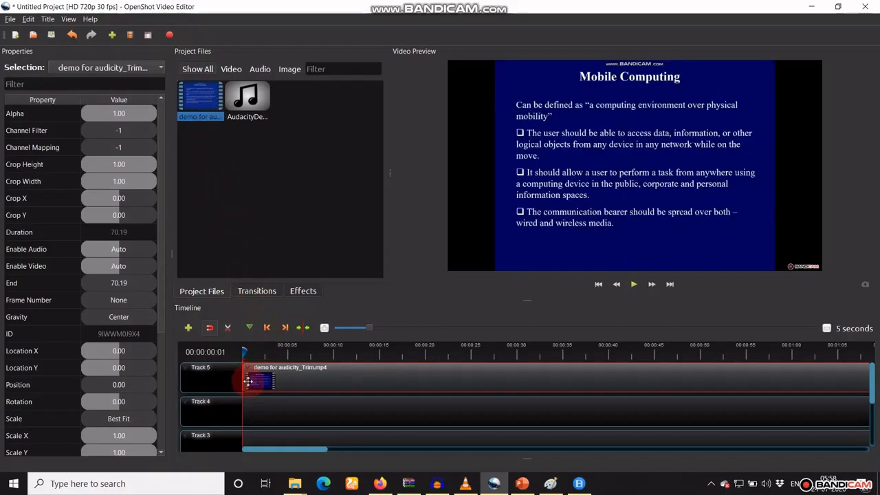
right_click(300, 377)
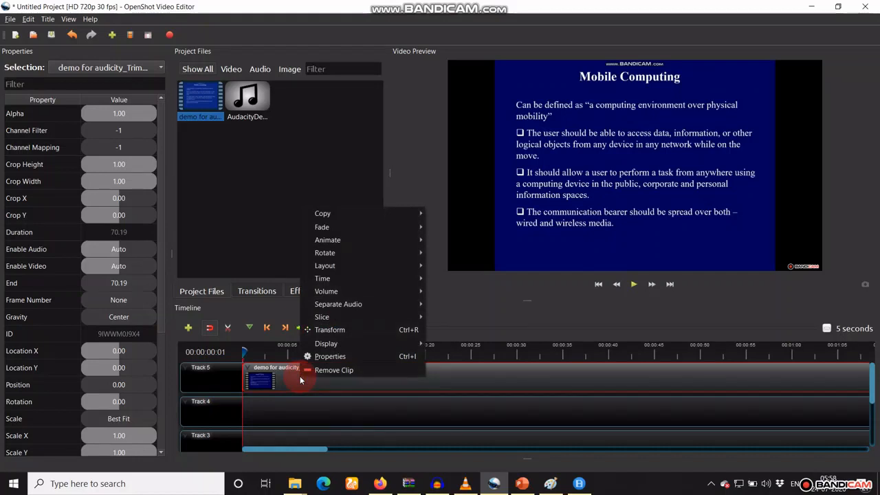
mouse_move(348, 304)
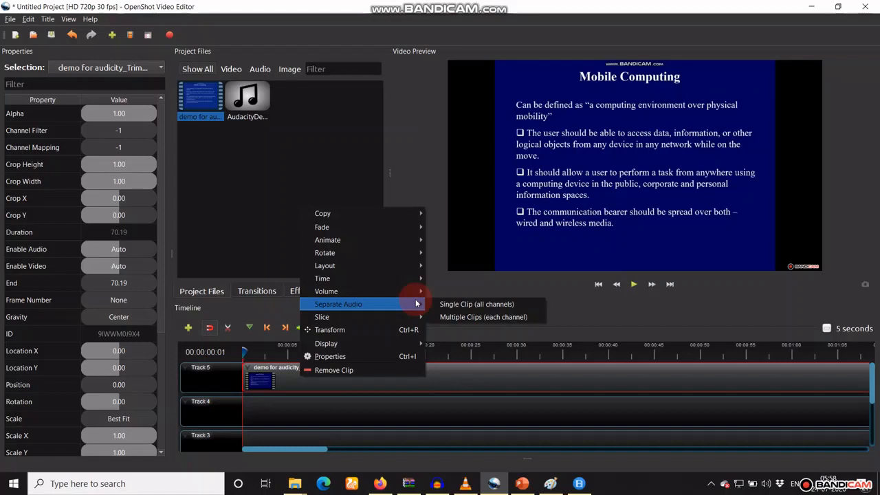
left_click(451, 304)
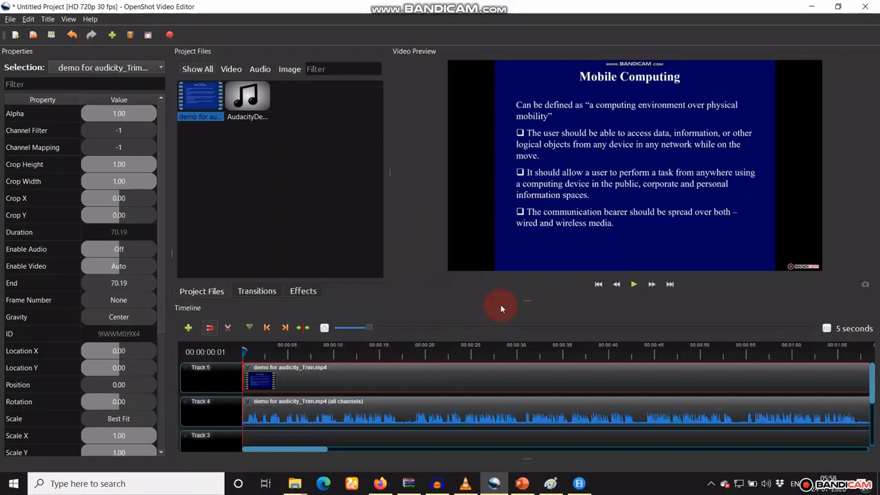
Step: Remove the separated original audio clip from Track 4 and place AudacityDemoAudio.wav at the start of that track instead
left_click(418, 412)
left_click_drag(419, 412, 369, 414)
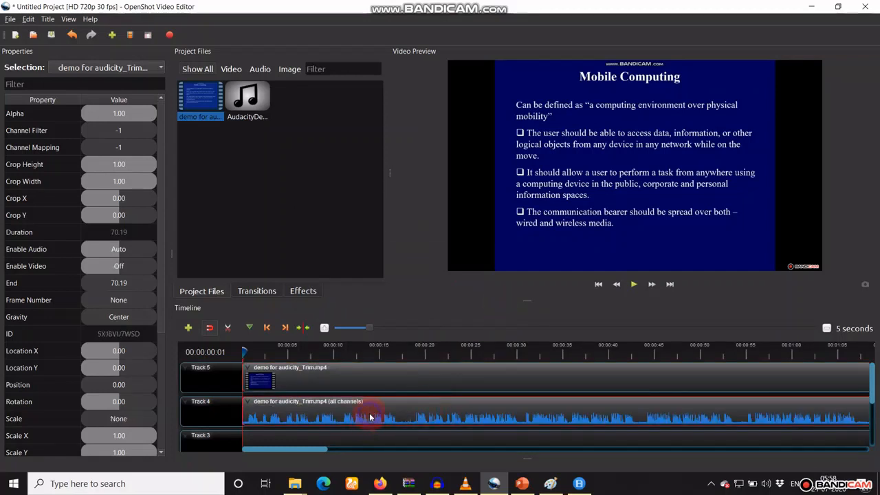
right_click(369, 416)
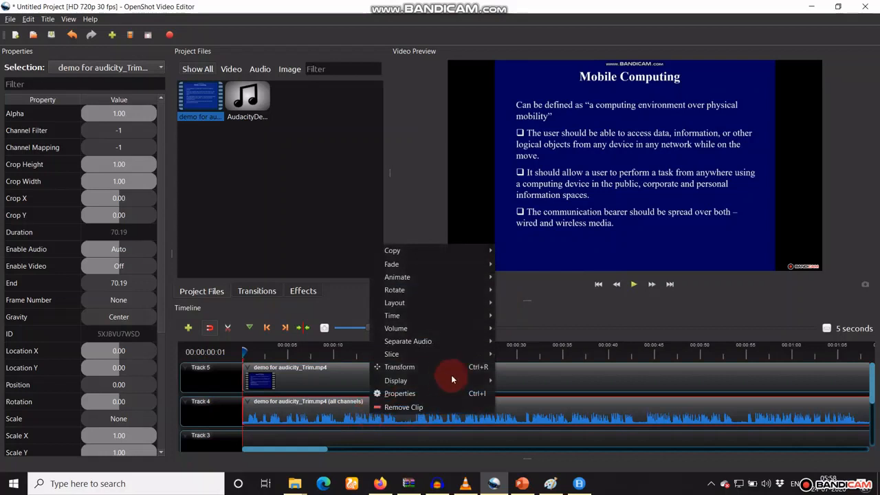
left_click(431, 407)
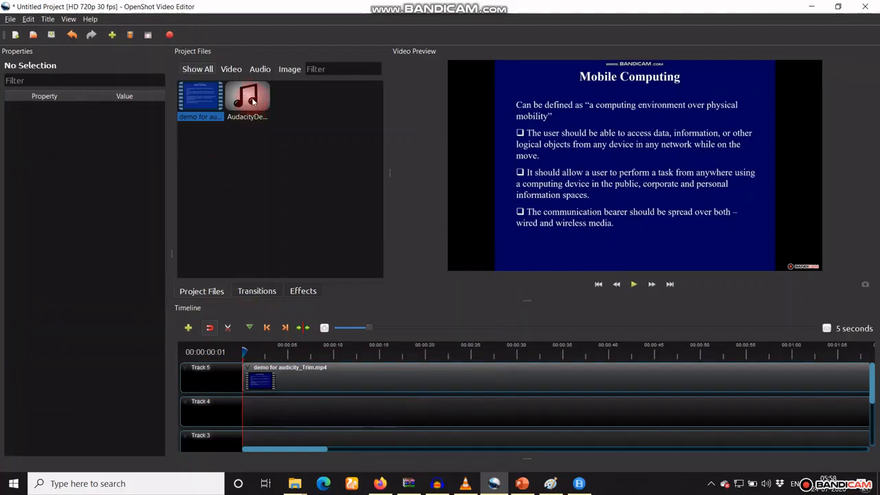
left_click_drag(252, 101, 255, 414)
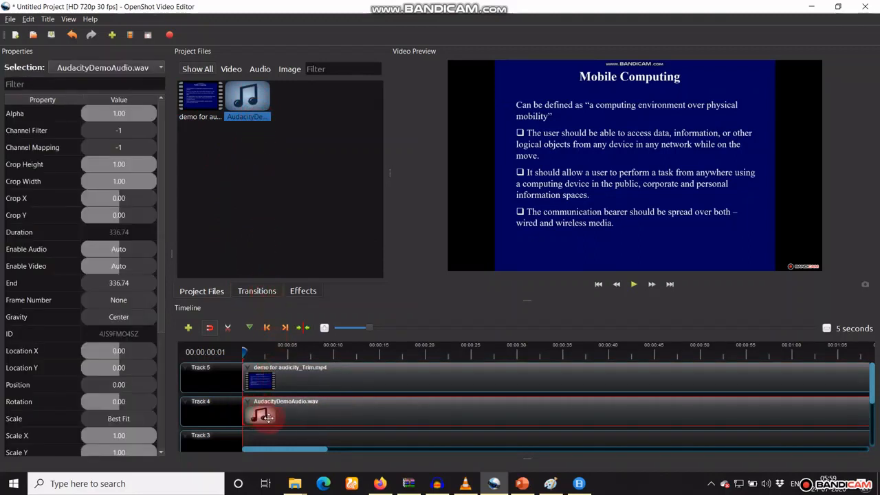
left_click(375, 415)
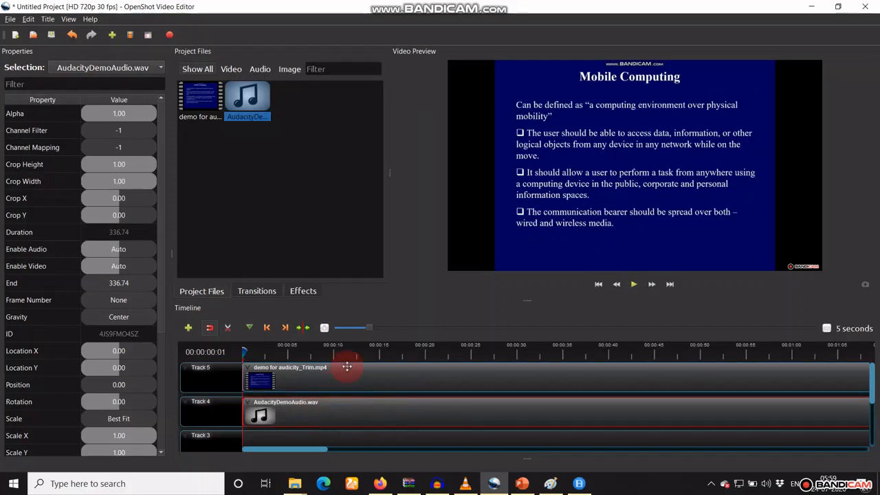
Step: Review the video export settings for file name, folder, target format, video profile and quality, and close them without exporting
left_click(170, 37)
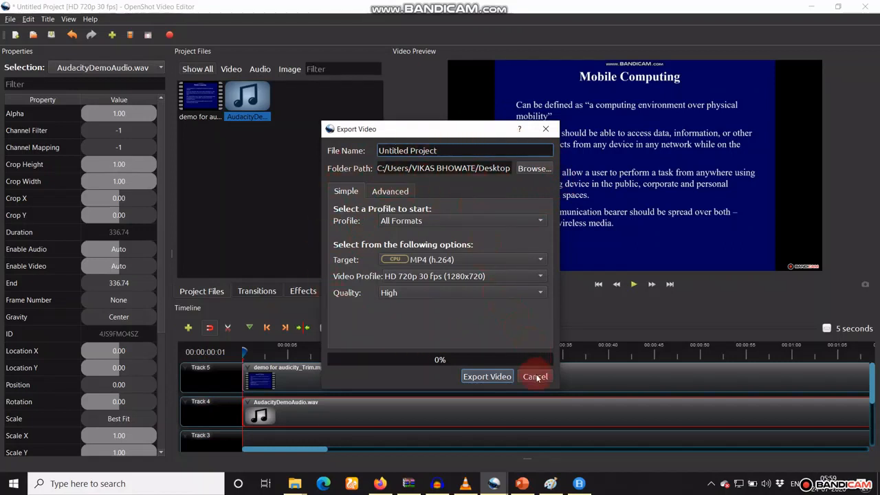
left_click(546, 129)
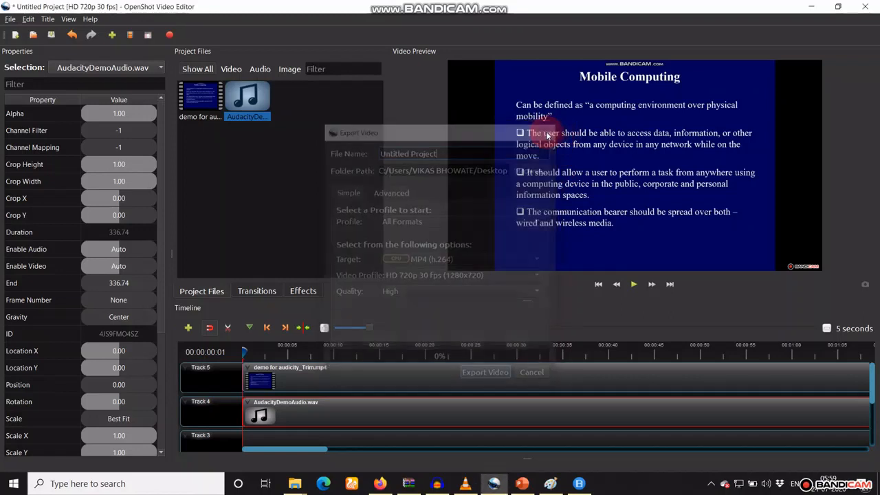